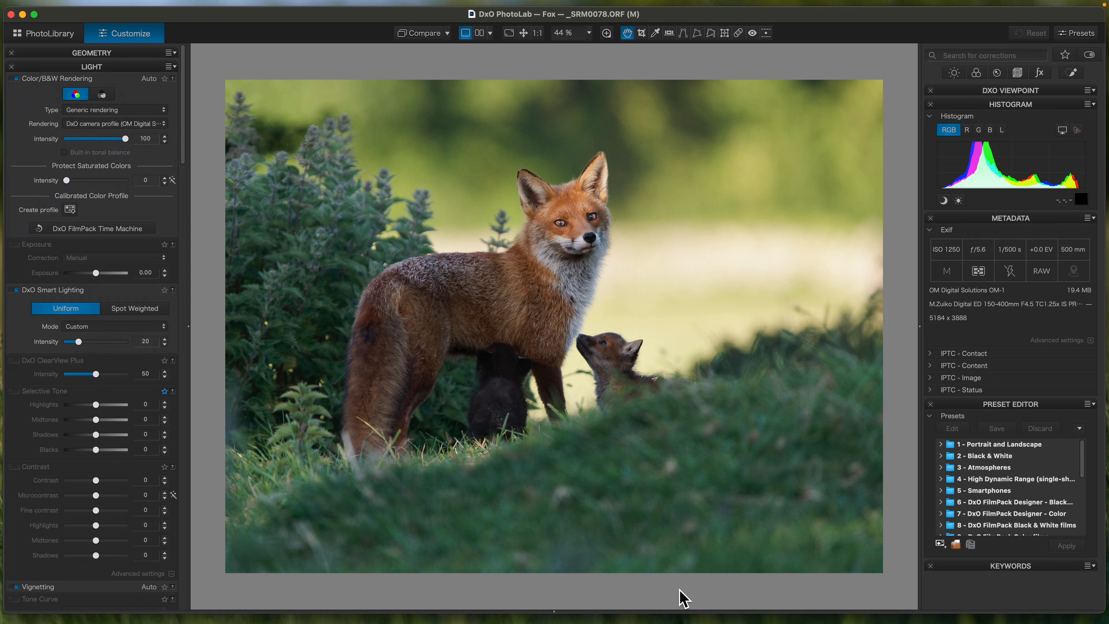
# Apply the Animal AI Lo ISO preset from the Animal AI Presets folder to the fox photo.
pyautogui.scroll(-10, 993, 483)
pyautogui.scroll(5, 986, 470)
pyautogui.click(941, 478)
pyautogui.scroll(-2, 1035, 493)
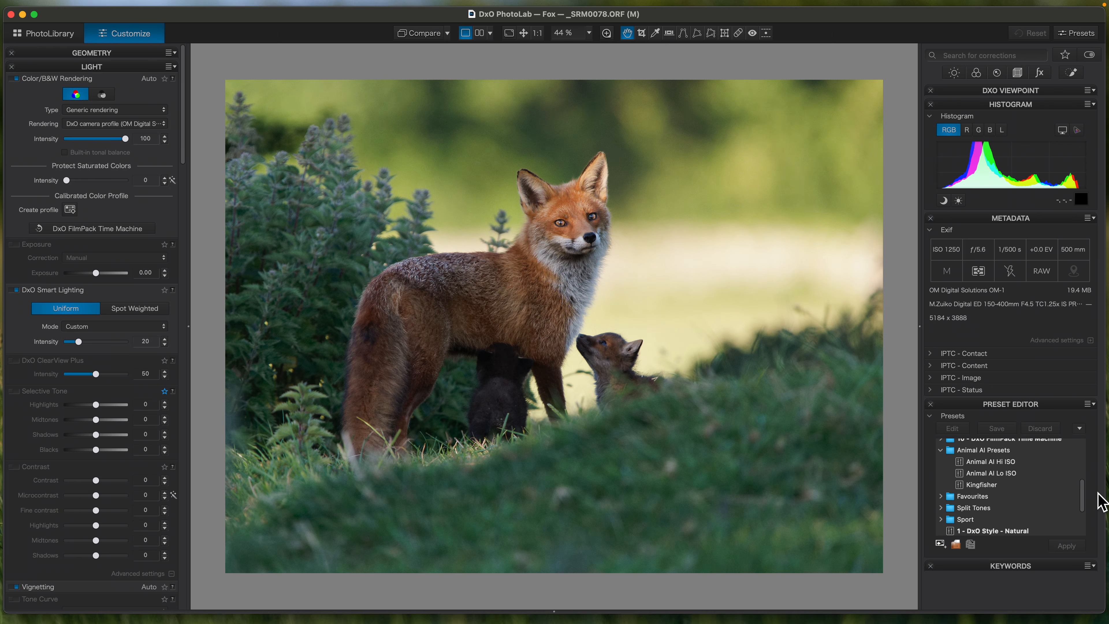
pyautogui.click(1007, 474)
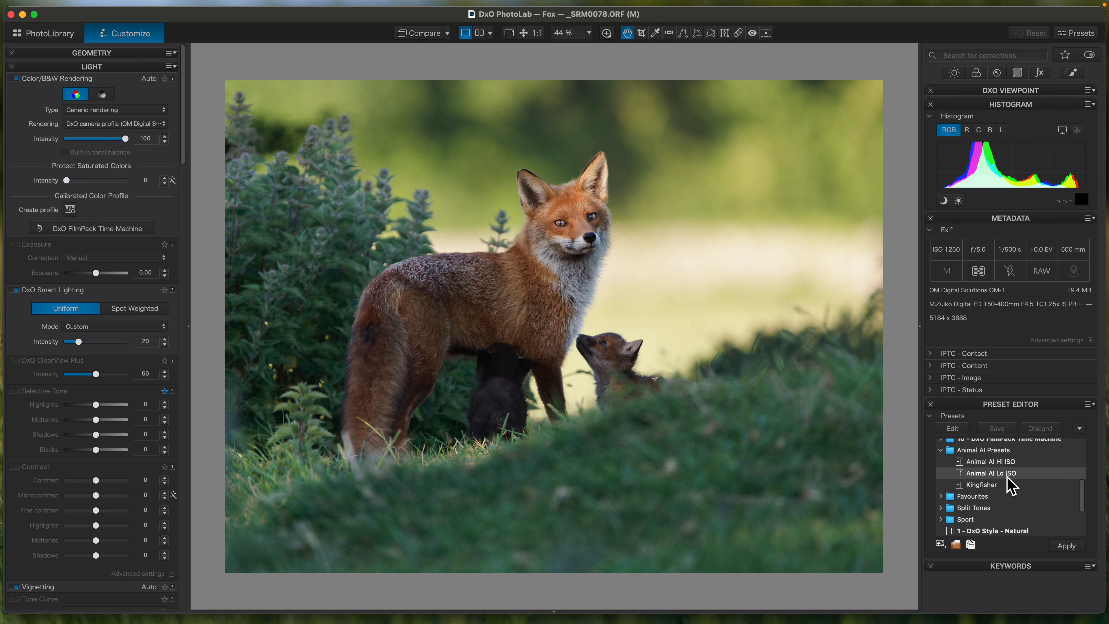
pyautogui.click(1068, 547)
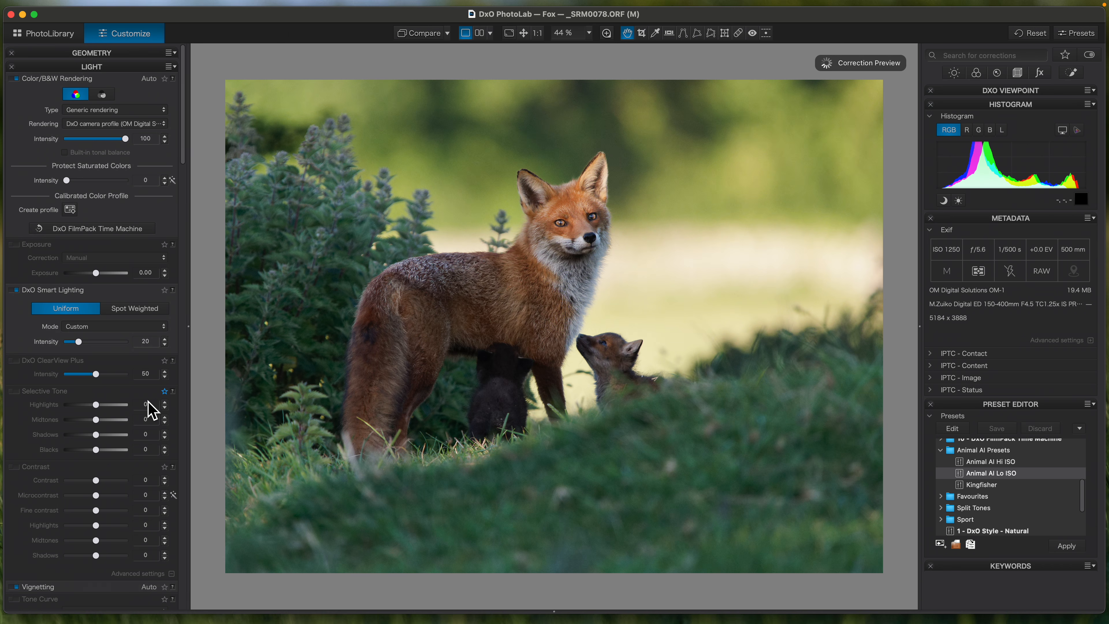
# Delete the preset's Animal and Background masks from the fox photo's local adjustments.
pyautogui.scroll(-20, 149, 409)
pyautogui.scroll(-5, 148, 404)
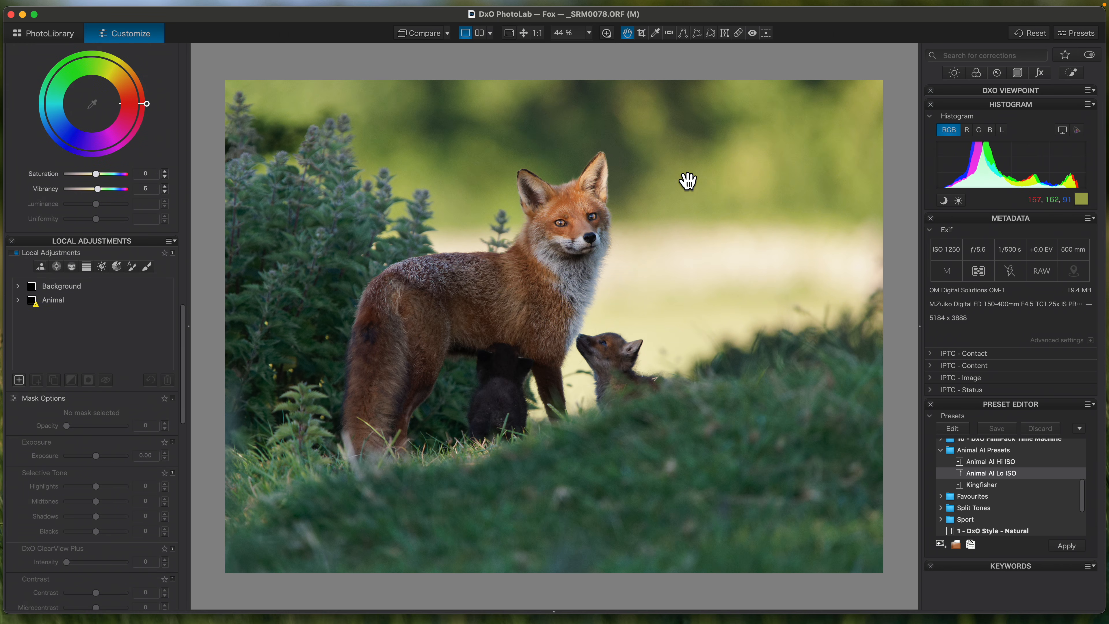
pyautogui.click(61, 306)
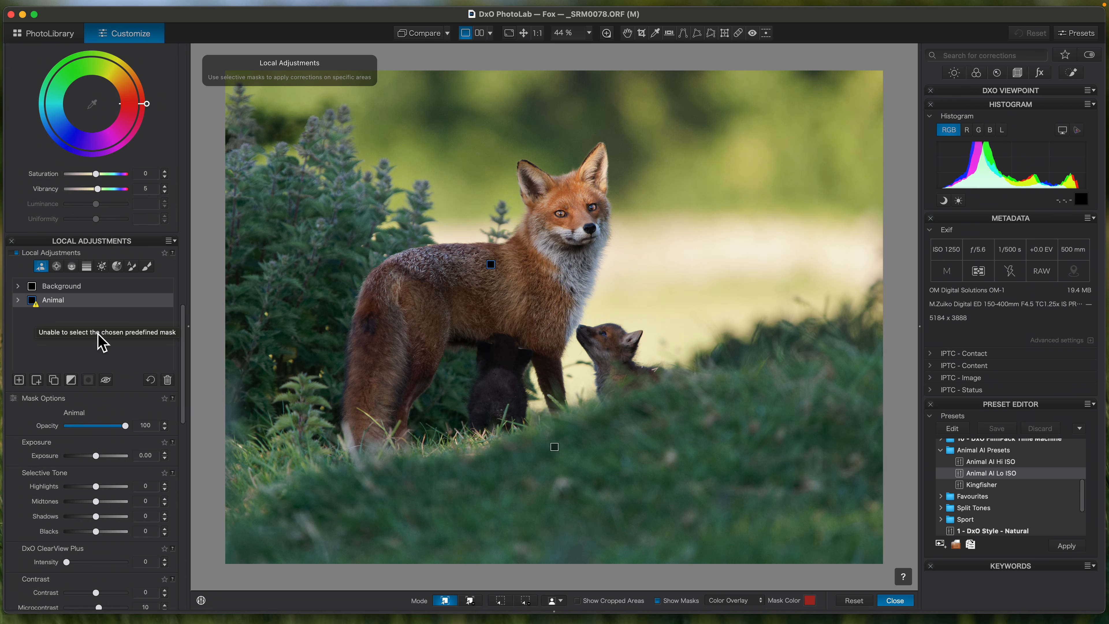
pyautogui.click(171, 383)
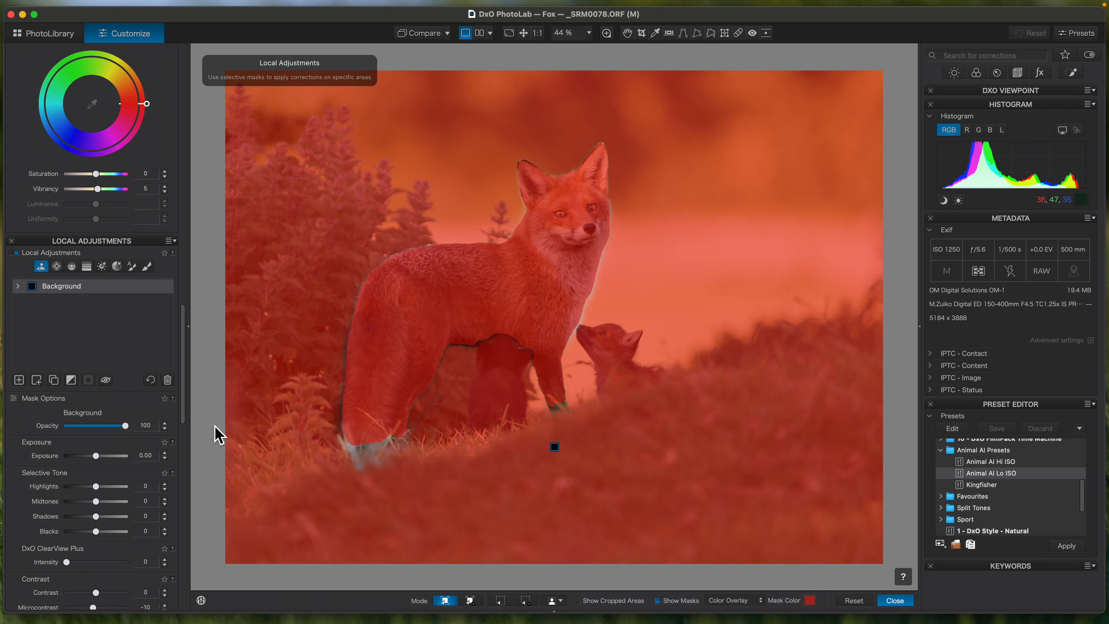
pyautogui.click(168, 381)
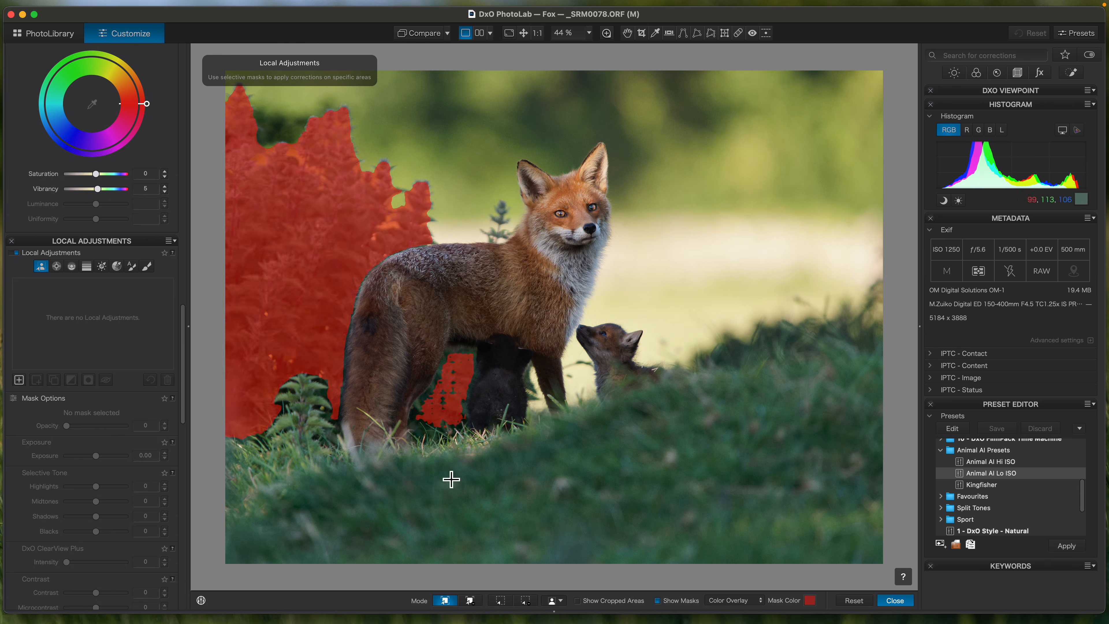
# Open the Roe Deer_2025_093.ORF photo and apply the Animal AI Lo ISO preset to it.
pyautogui.doubleClick(581, 612)
pyautogui.click(144, 564)
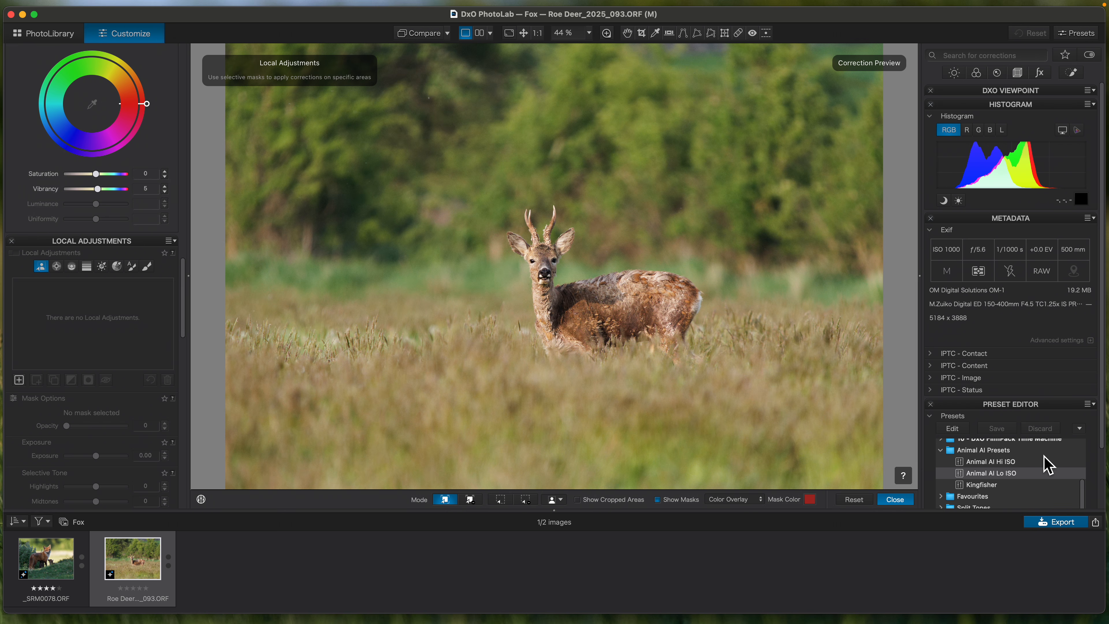
pyautogui.scroll(-2, 1046, 466)
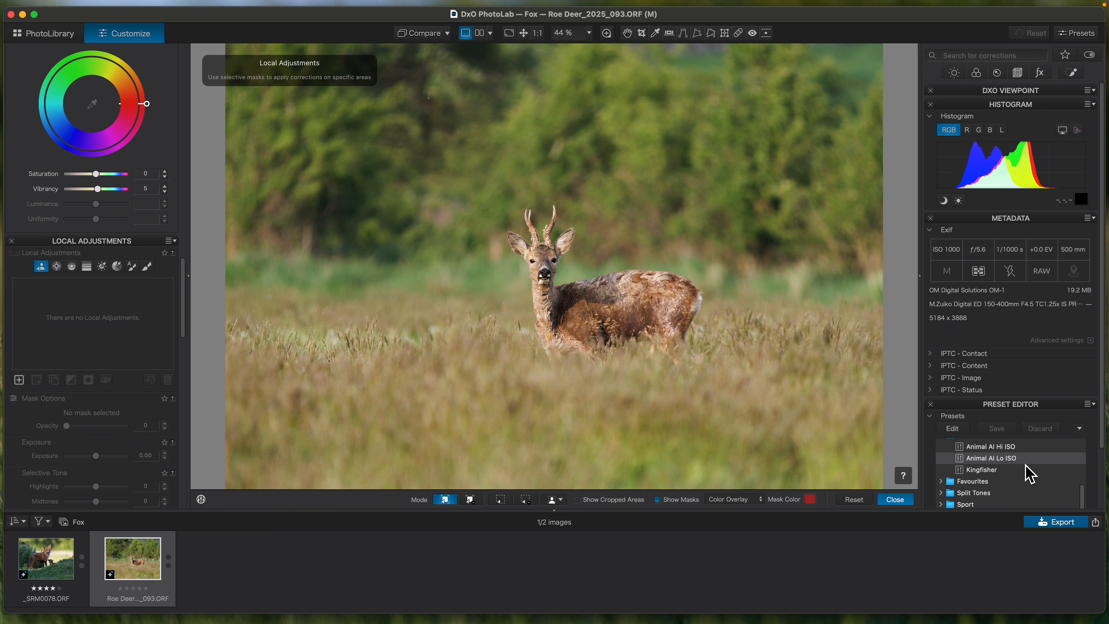
pyautogui.doubleClick(888, 512)
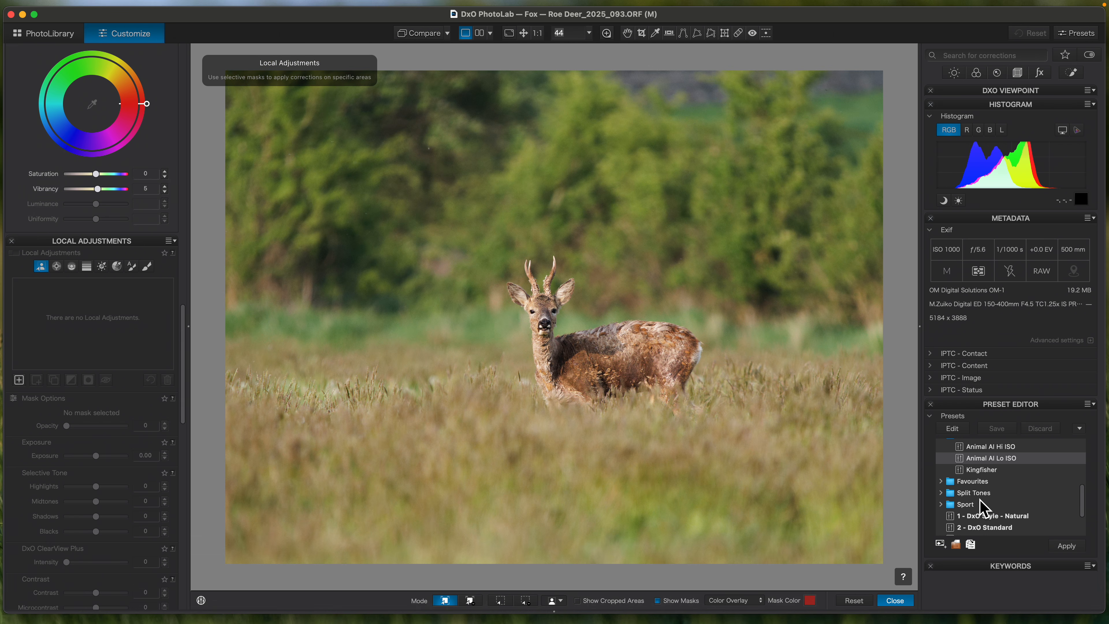
pyautogui.scroll(-1, 985, 492)
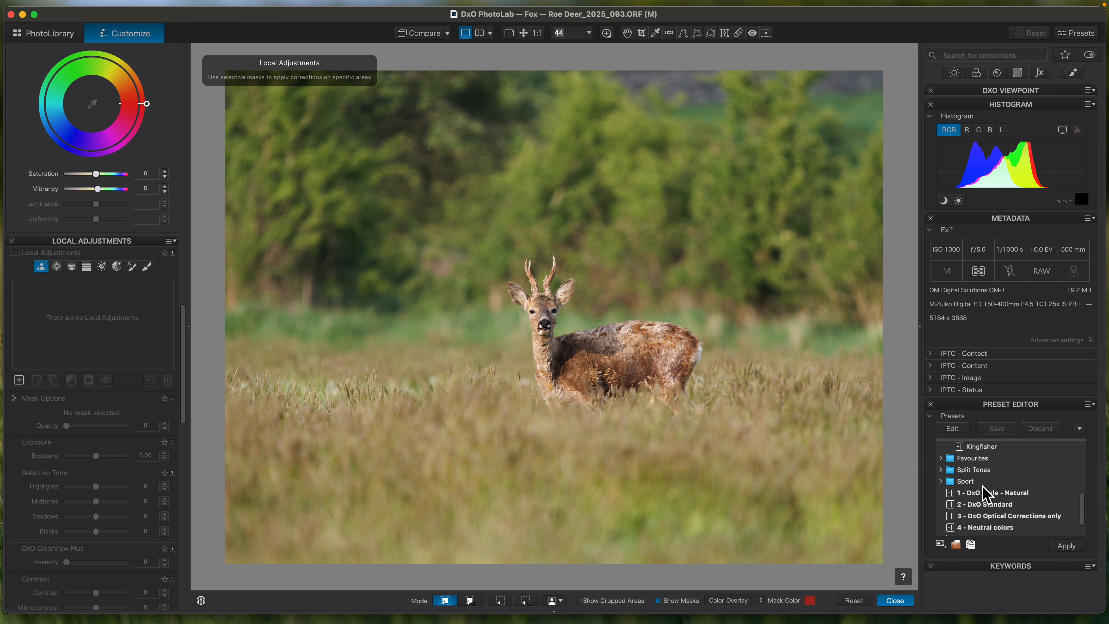
pyautogui.click(1067, 547)
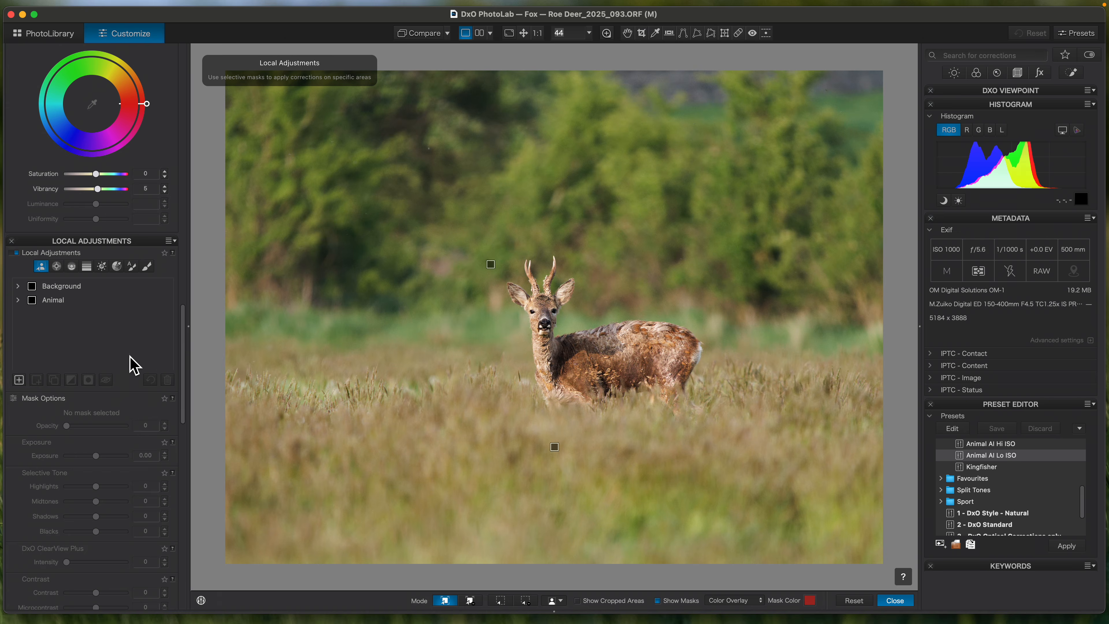
# Review the deer photo's Animal mask and its adjustment values, and reset all local adjustments.
pyautogui.click(57, 305)
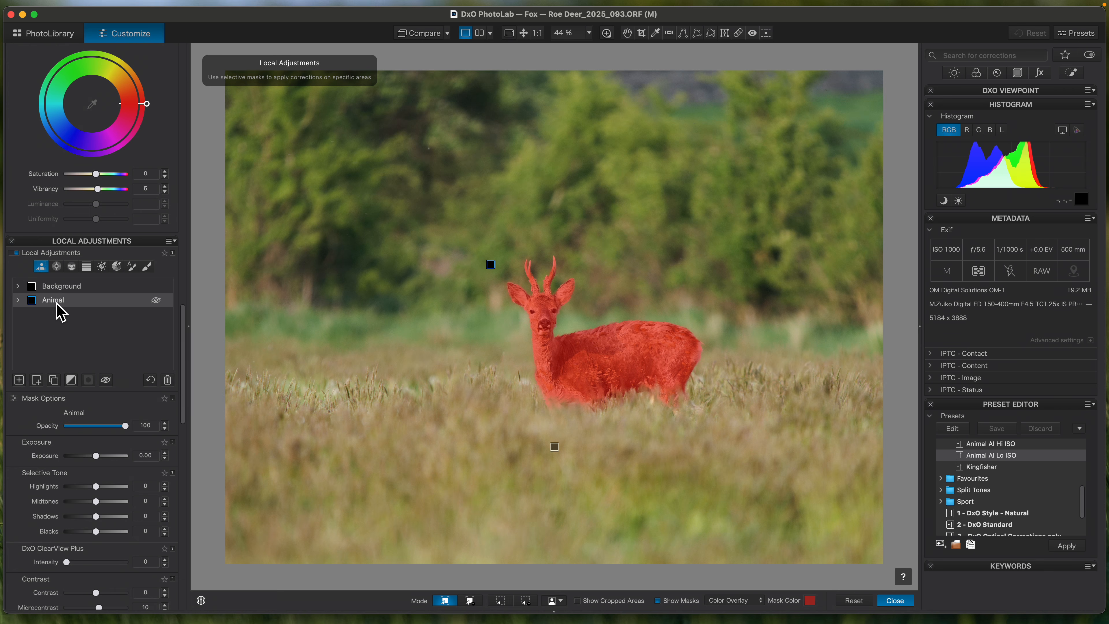
pyautogui.moveTo(186, 392); pyautogui.dragTo(183, 458)
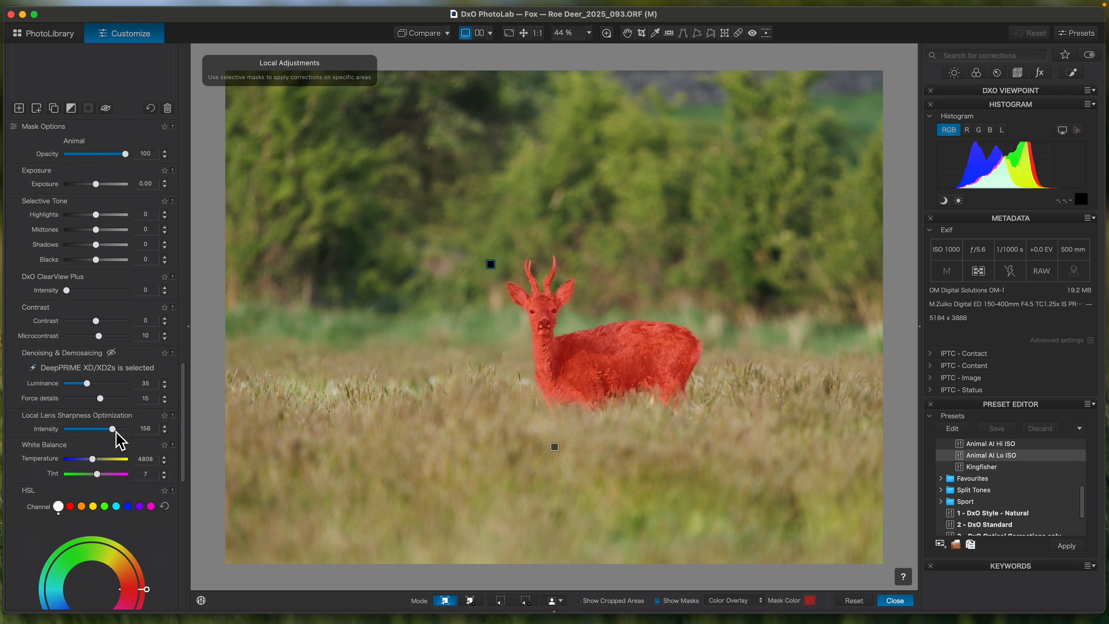
pyautogui.scroll(3, 91, 263)
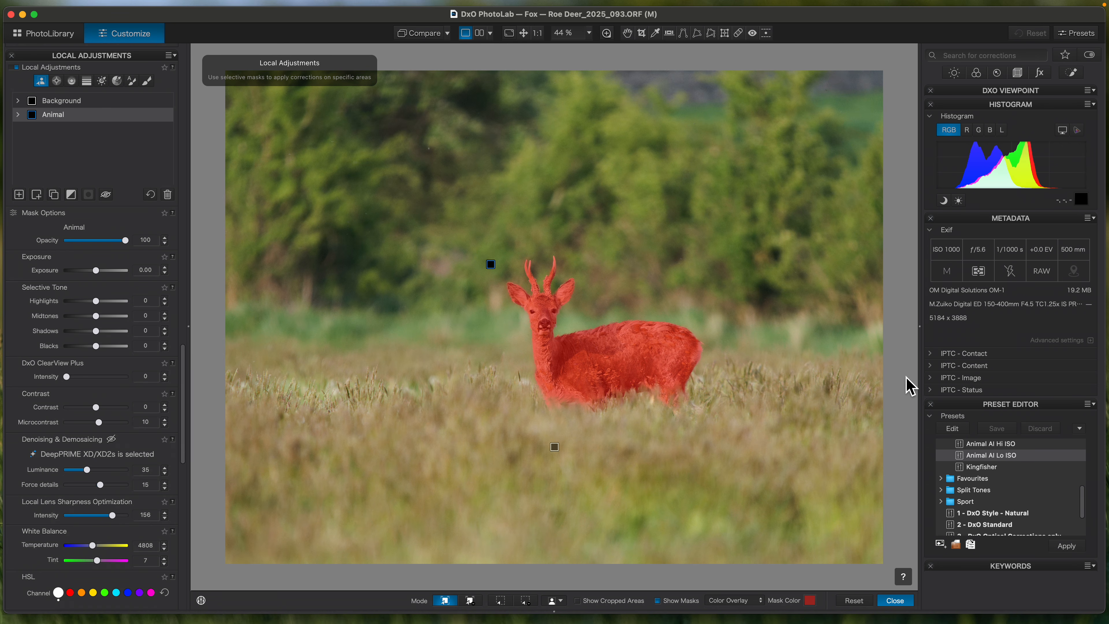
pyautogui.click(855, 603)
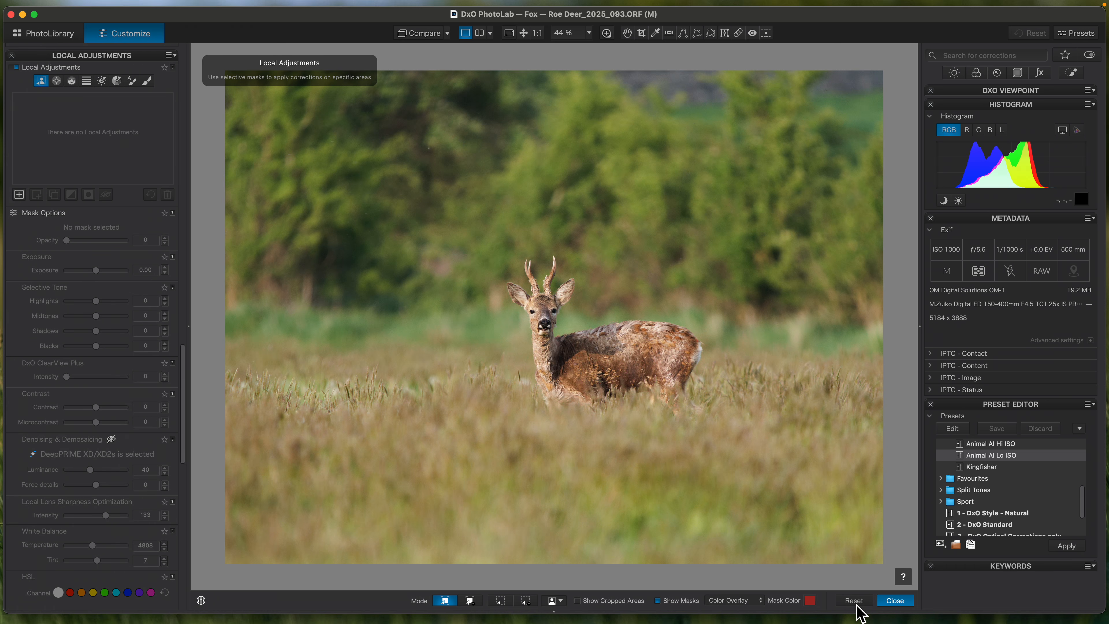
# Switch back to the _SRM0078.ORF fox photo and hide the image browser.
pyautogui.click(604, 616)
pyautogui.click(47, 563)
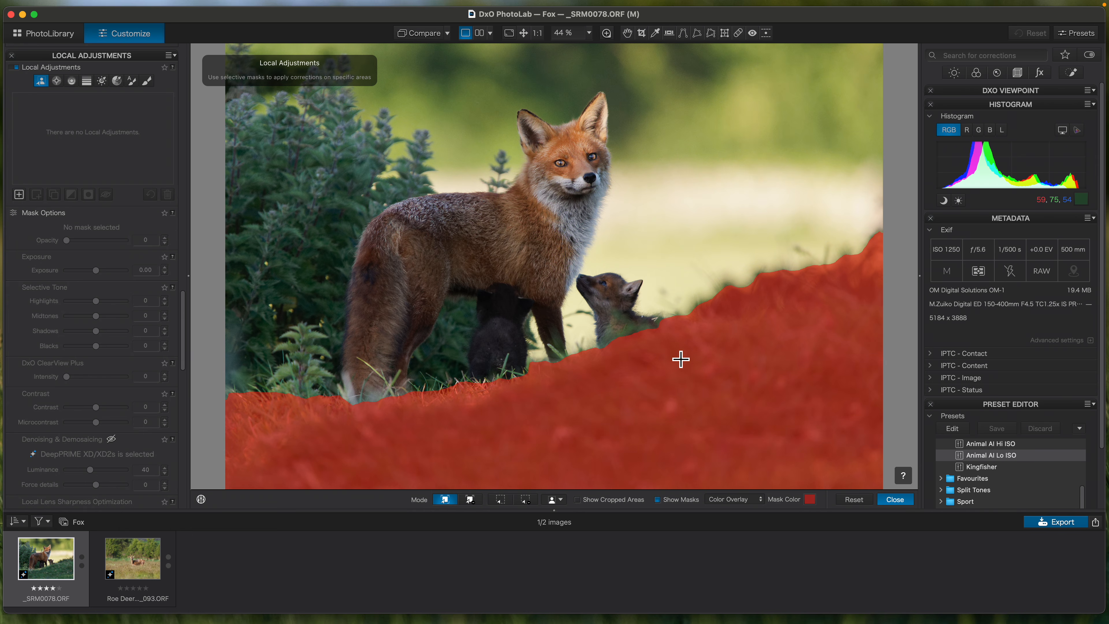
pyautogui.doubleClick(568, 512)
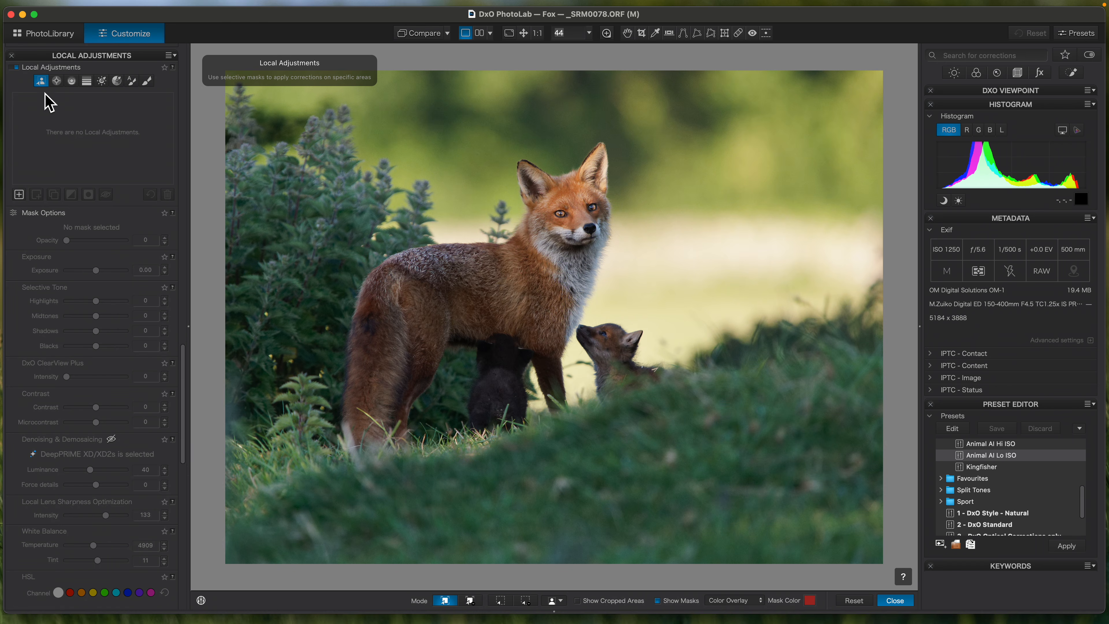
# Try to create a predefined Animals AI mask on the fox photo.
pyautogui.click(561, 601)
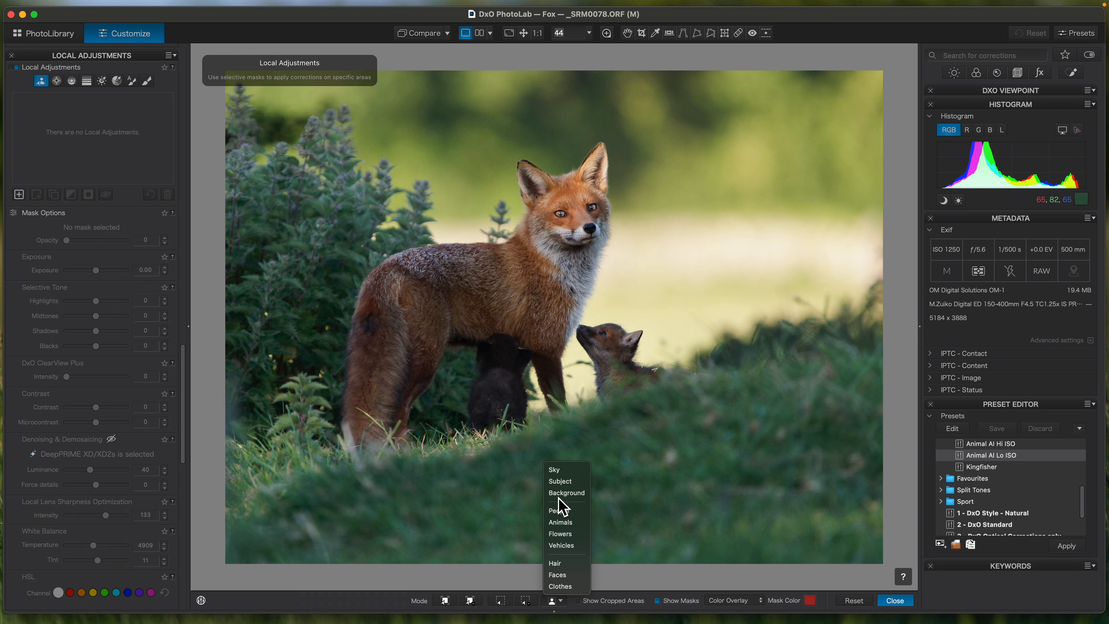
pyautogui.click(560, 522)
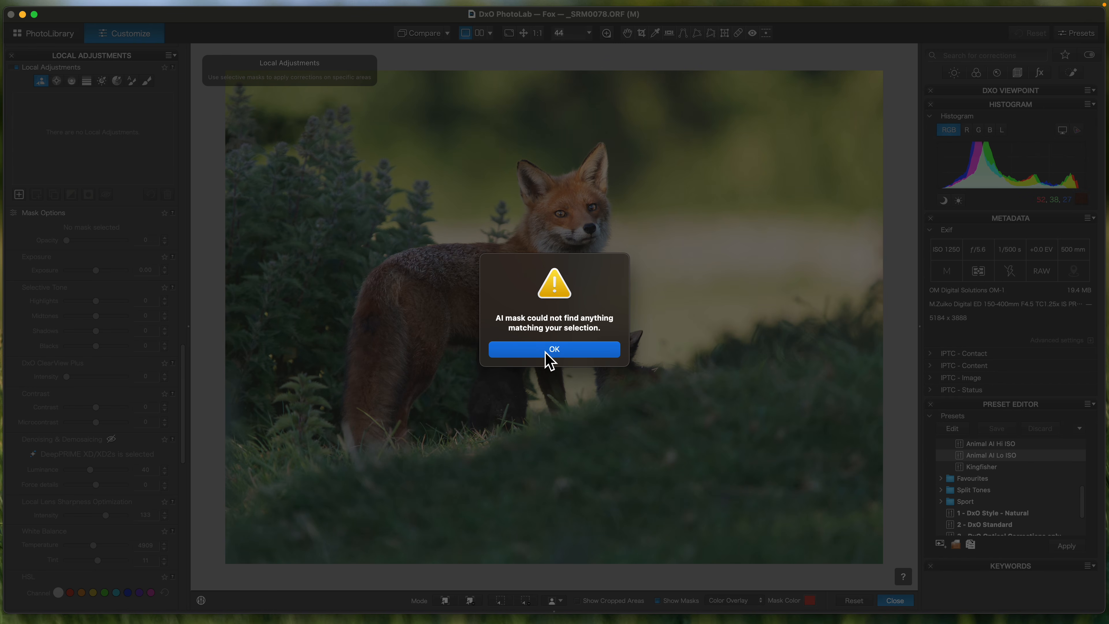
pyautogui.click(547, 360)
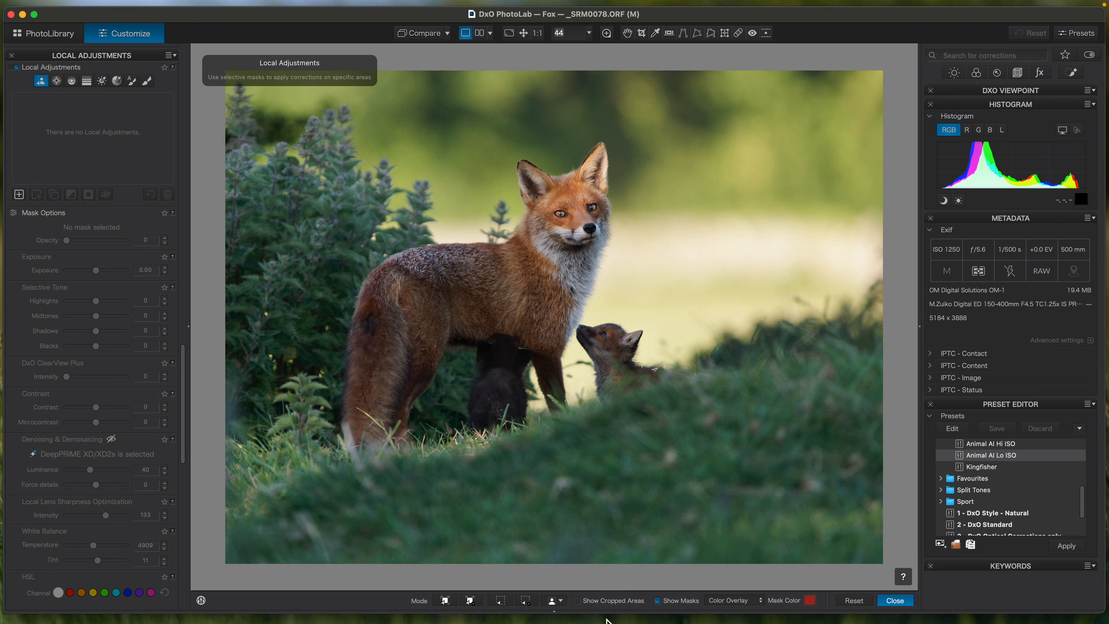
# Try a predefined Subject AI mask on the fox photo and delete it.
pyautogui.click(561, 601)
pyautogui.click(560, 482)
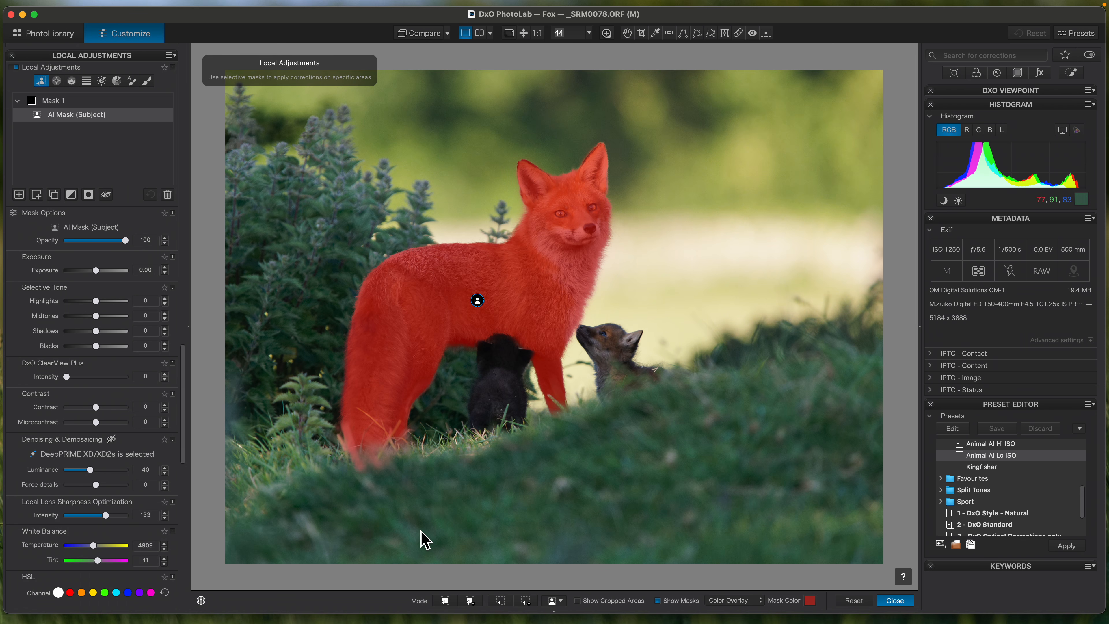
pyautogui.click(168, 195)
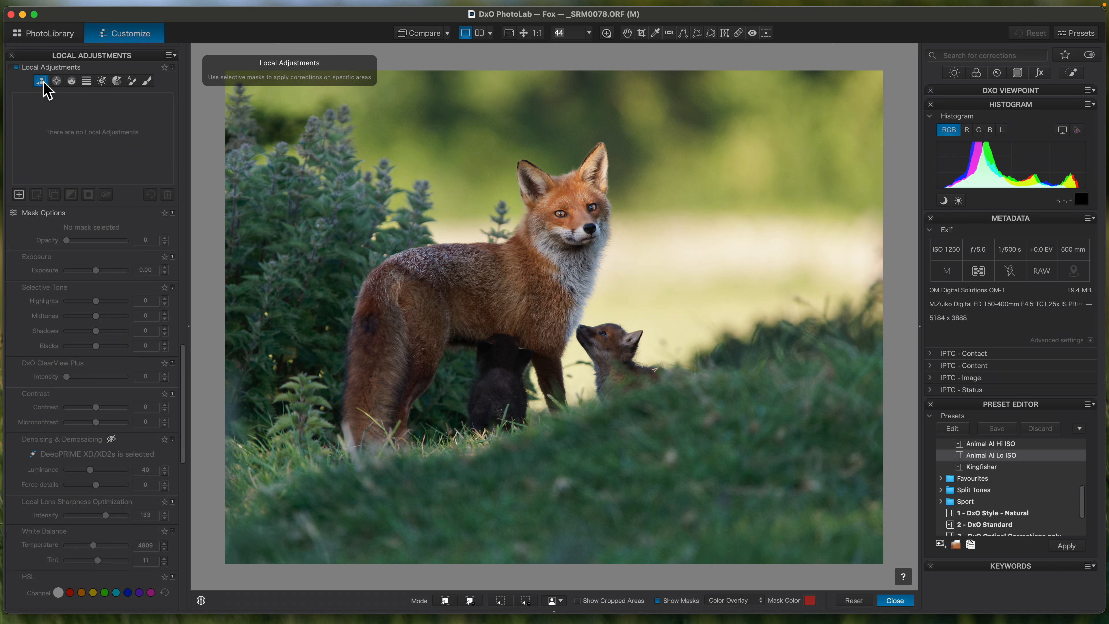
# Create an AI selection mask on the adult fox and add both cubs to the same mask.
pyautogui.click(445, 601)
pyautogui.click(470, 308)
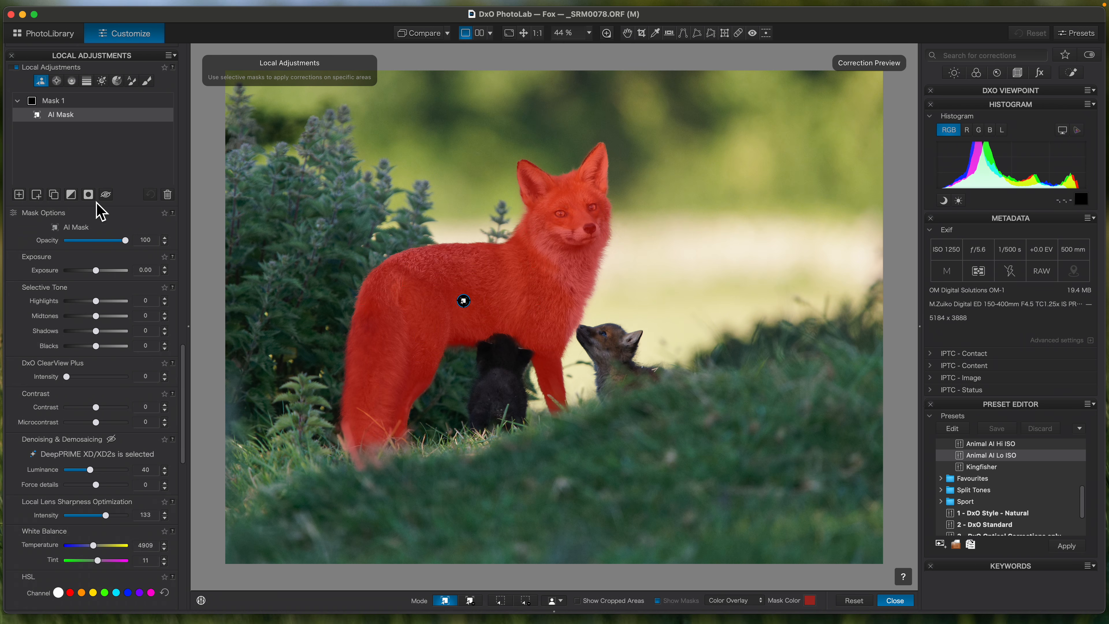
pyautogui.click(36, 195)
pyautogui.click(518, 384)
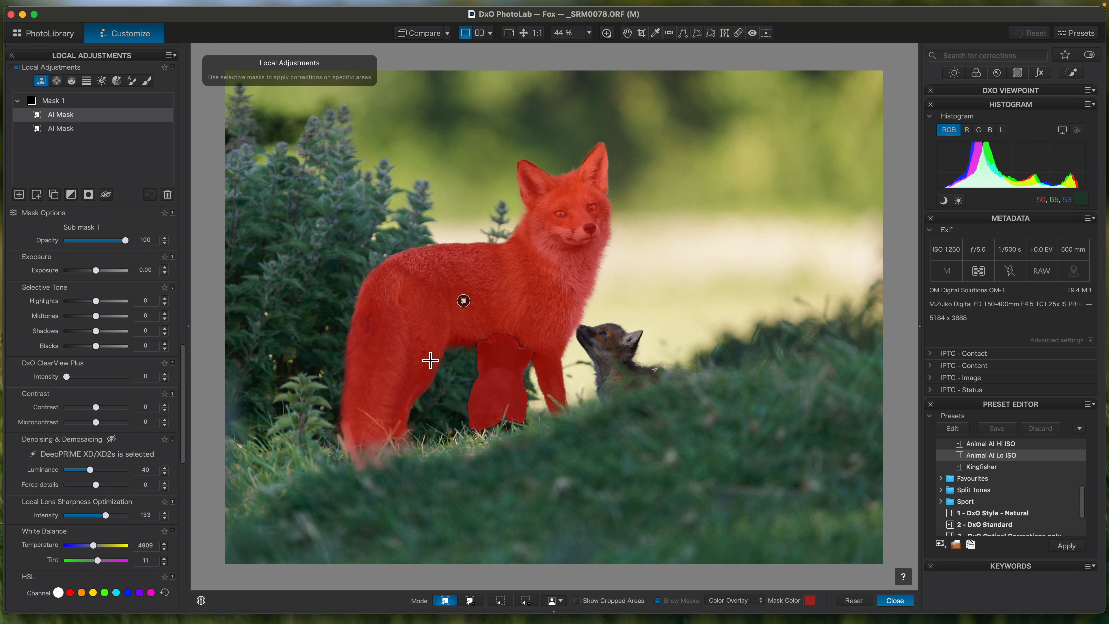
pyautogui.click(613, 363)
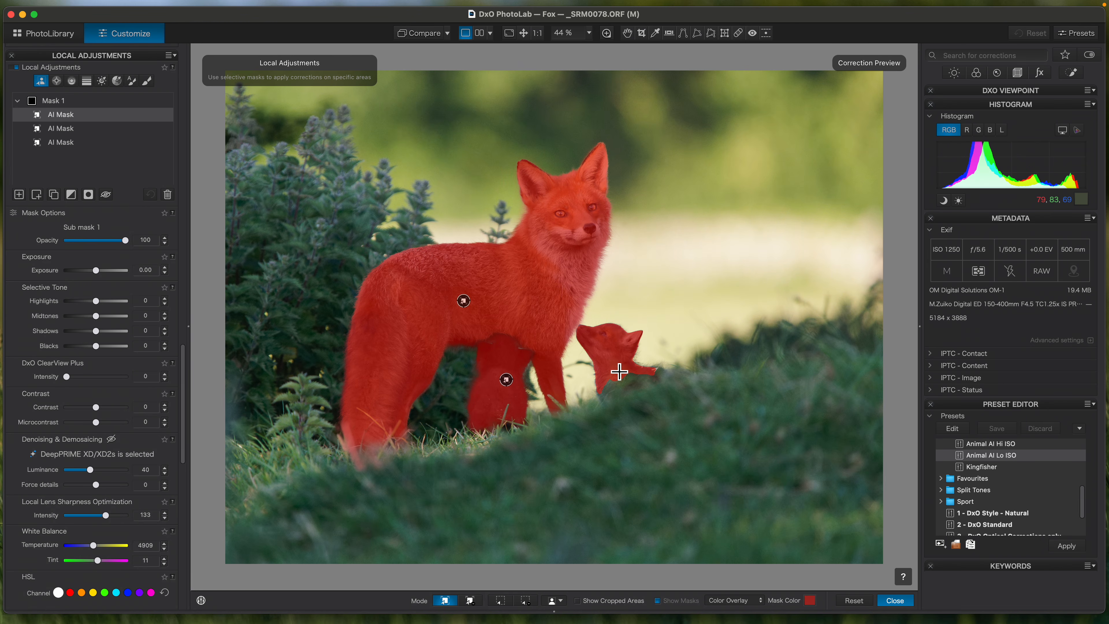
# Duplicate the combined fox and cubs mask and invert the copy so it covers the background.
pyautogui.click(18, 102)
pyautogui.click(54, 101)
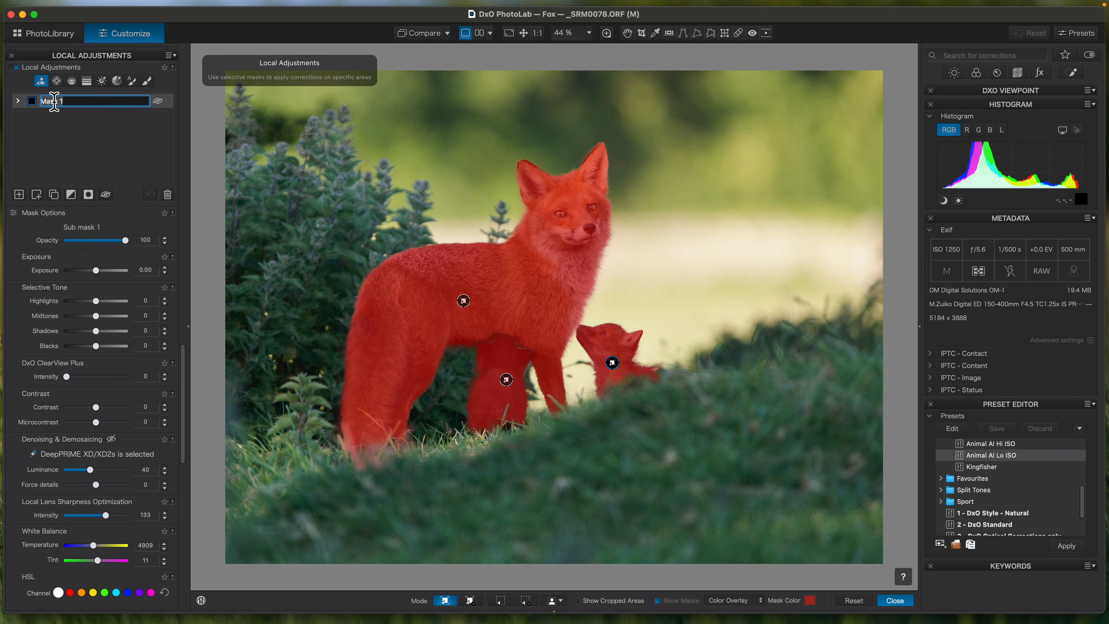
pyautogui.click(52, 126)
pyautogui.click(54, 103)
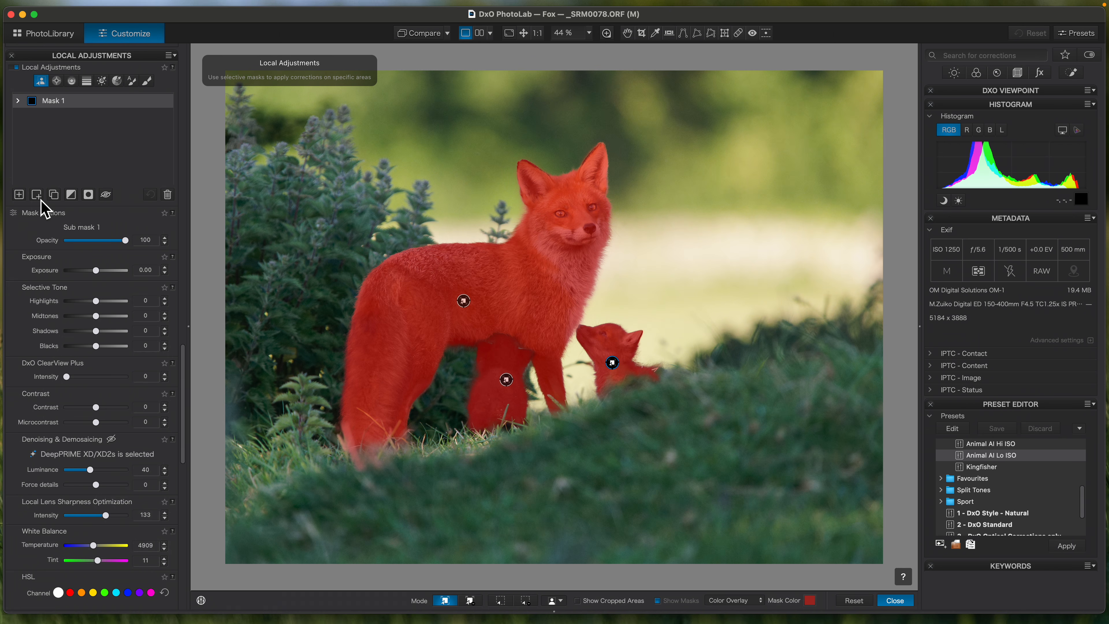
pyautogui.click(54, 195)
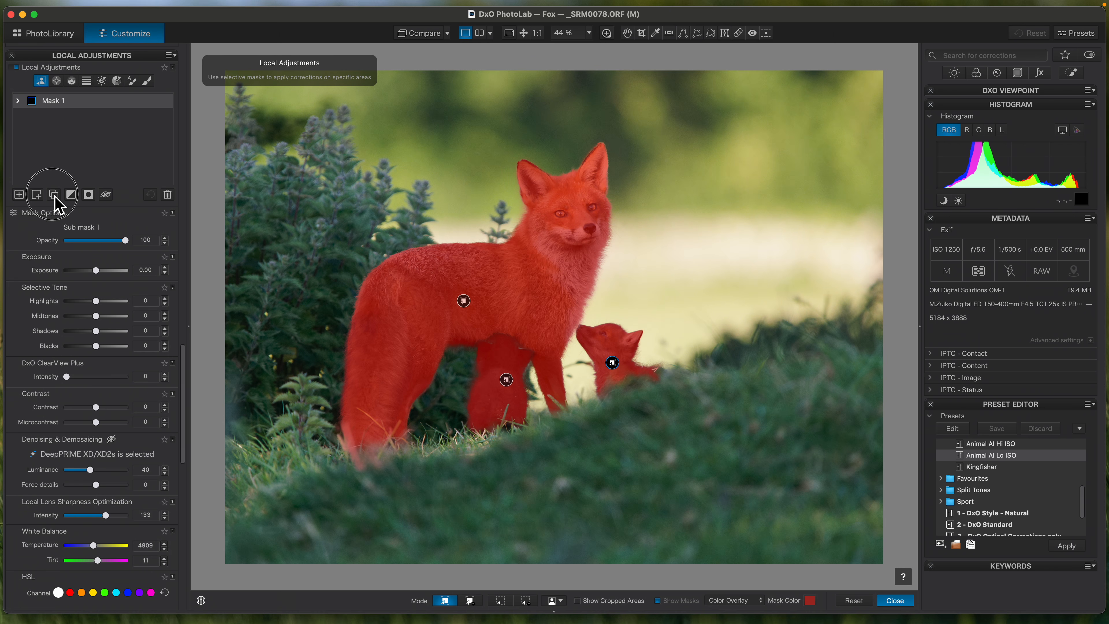
pyautogui.click(75, 197)
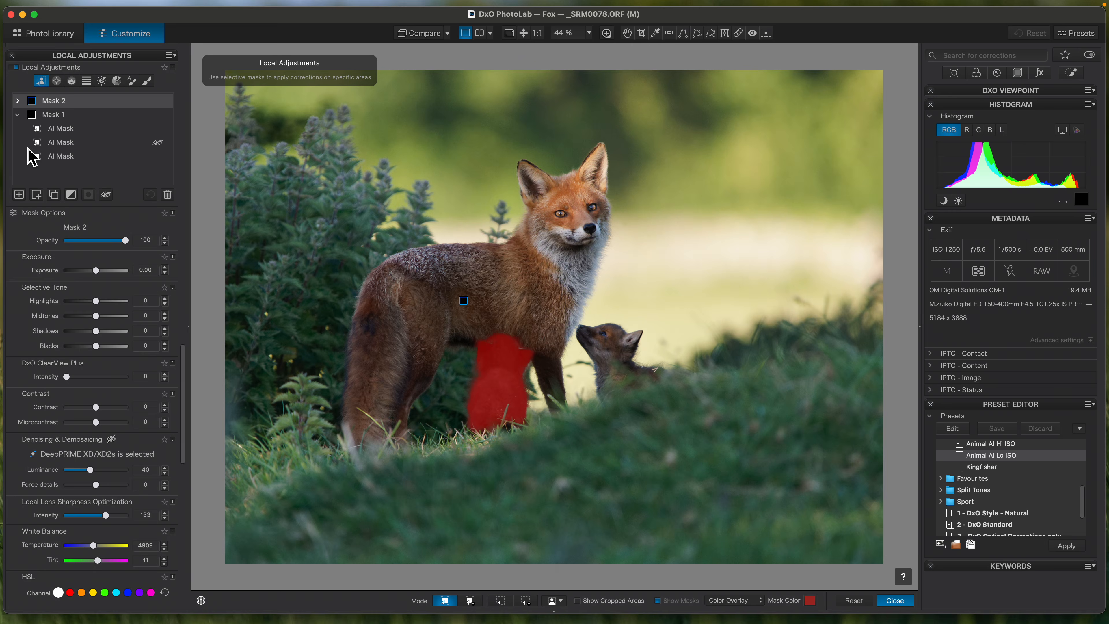
# Rename the original animal mask as fox and the inverted mask as BG.
pyautogui.click(18, 116)
pyautogui.doubleClick(56, 115)
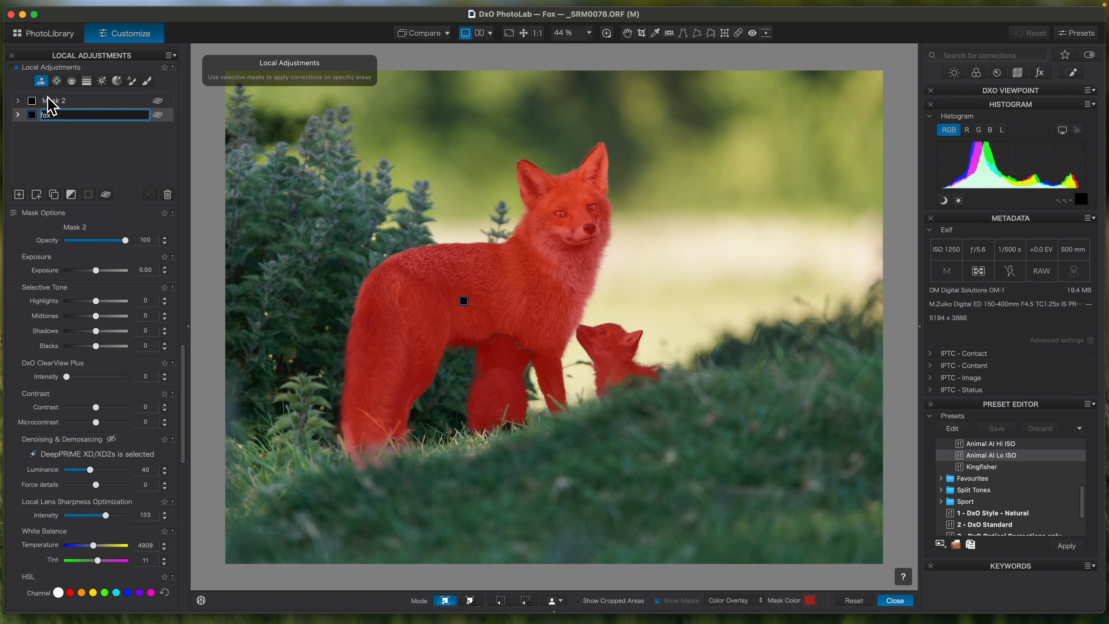
pyautogui.doubleClick(56, 102)
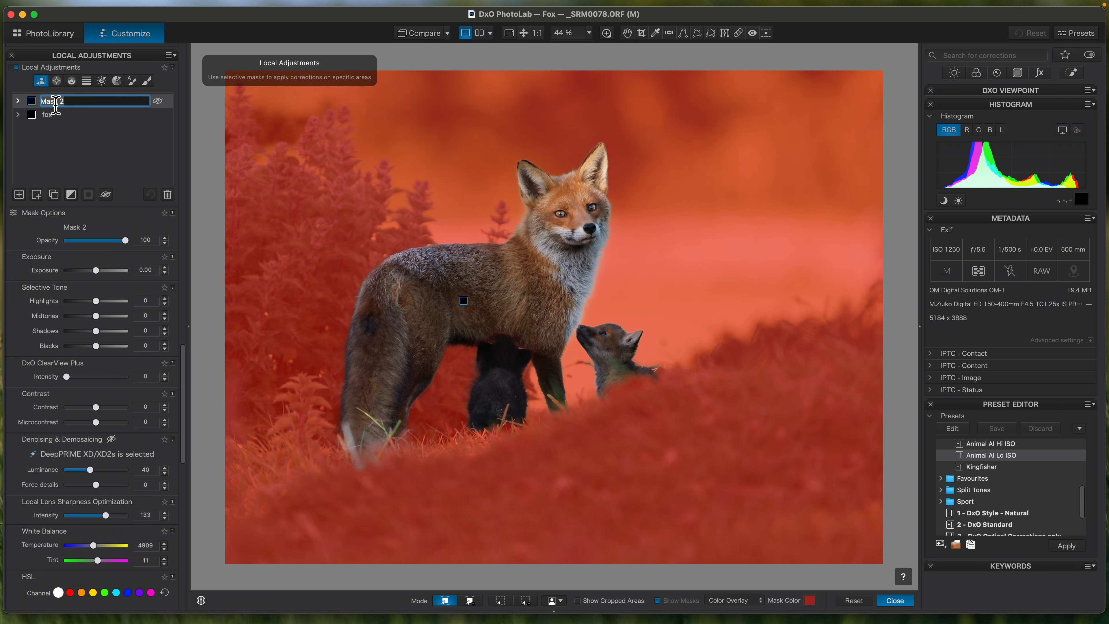
pyautogui.write('BG')
pyautogui.press('Return')
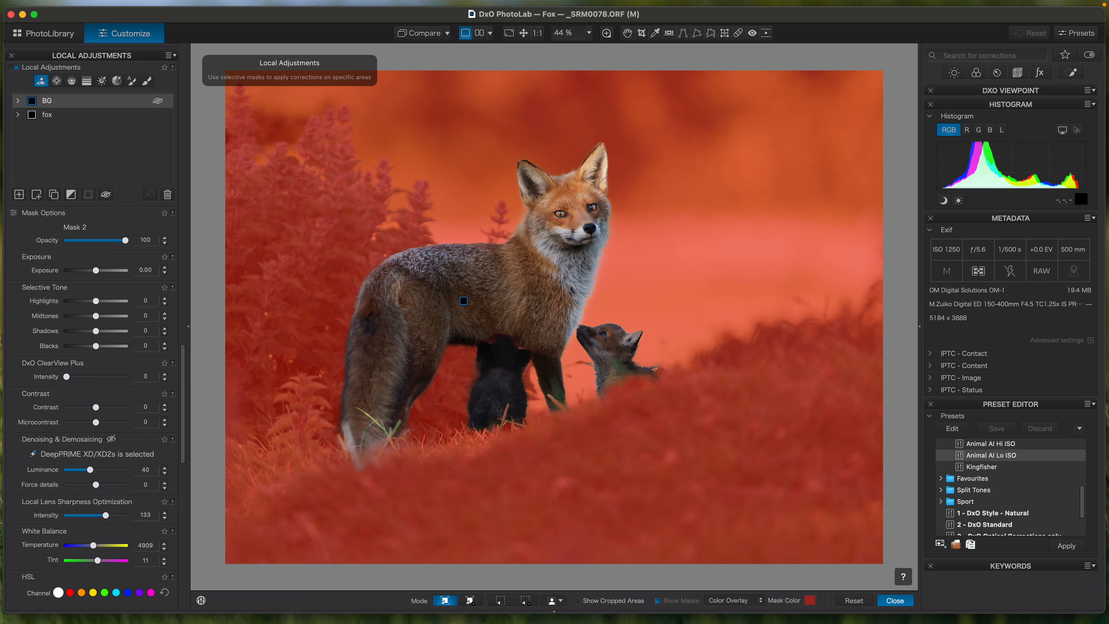
# Set the fox mask's Microcontrast to 11 and turn off the mask overlay.
pyautogui.click(47, 118)
pyautogui.moveTo(186, 384); pyautogui.dragTo(187, 408)
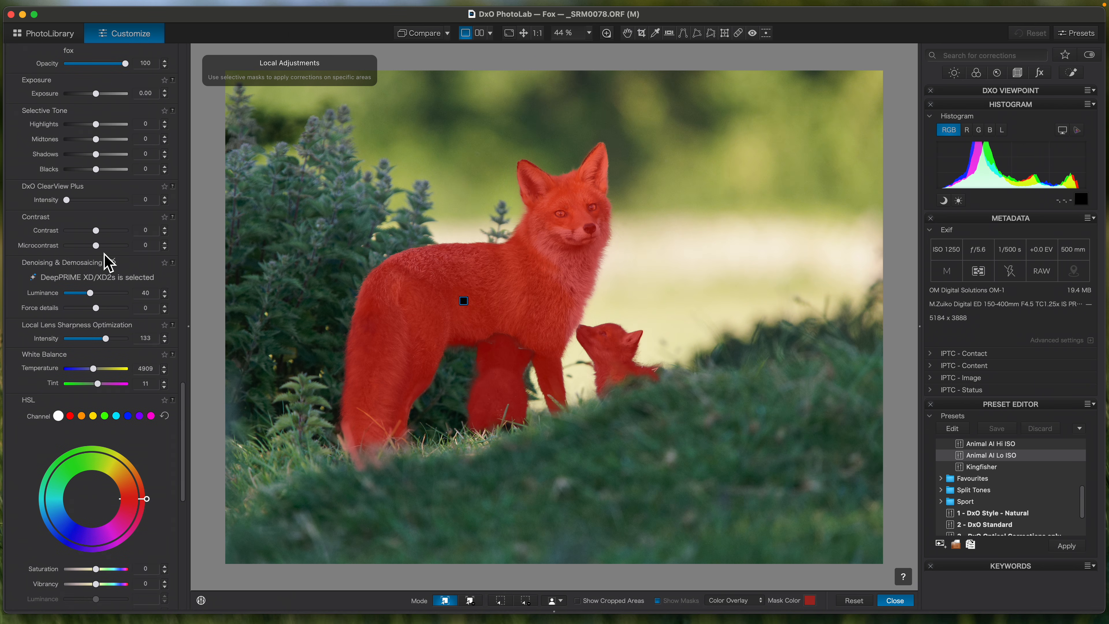
pyautogui.moveTo(98, 248); pyautogui.dragTo(107, 259)
pyautogui.click(658, 601)
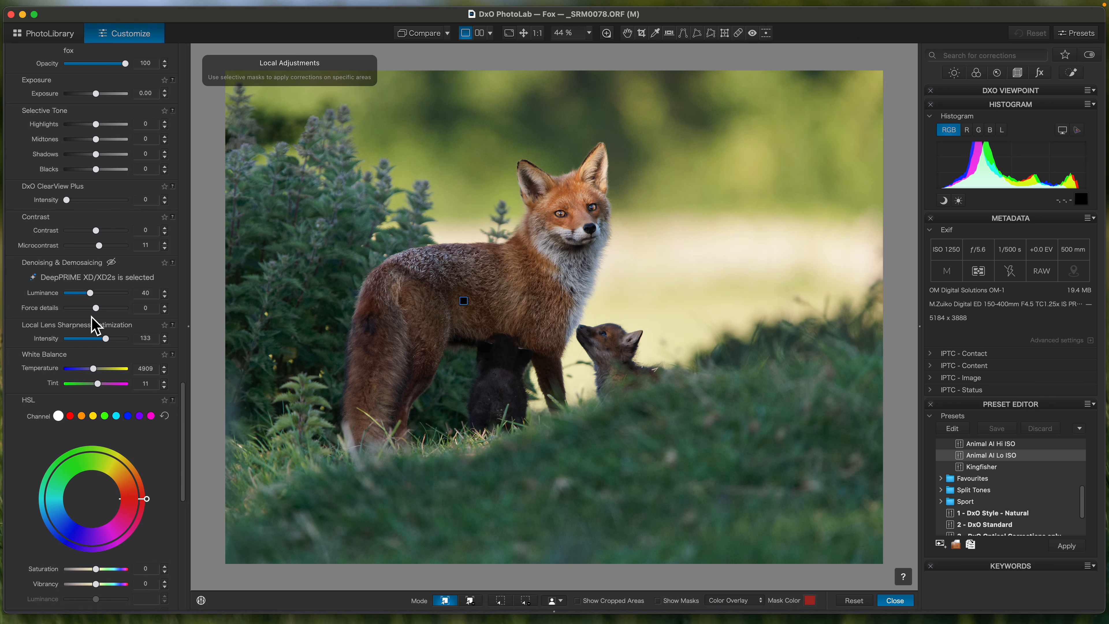
# Set the fox mask's Force details to 5 and switch the photo's denoising method to DeepPRIME 3.
pyautogui.moveTo(99, 313); pyautogui.dragTo(99, 313)
pyautogui.moveTo(100, 310); pyautogui.dragTo(99, 310)
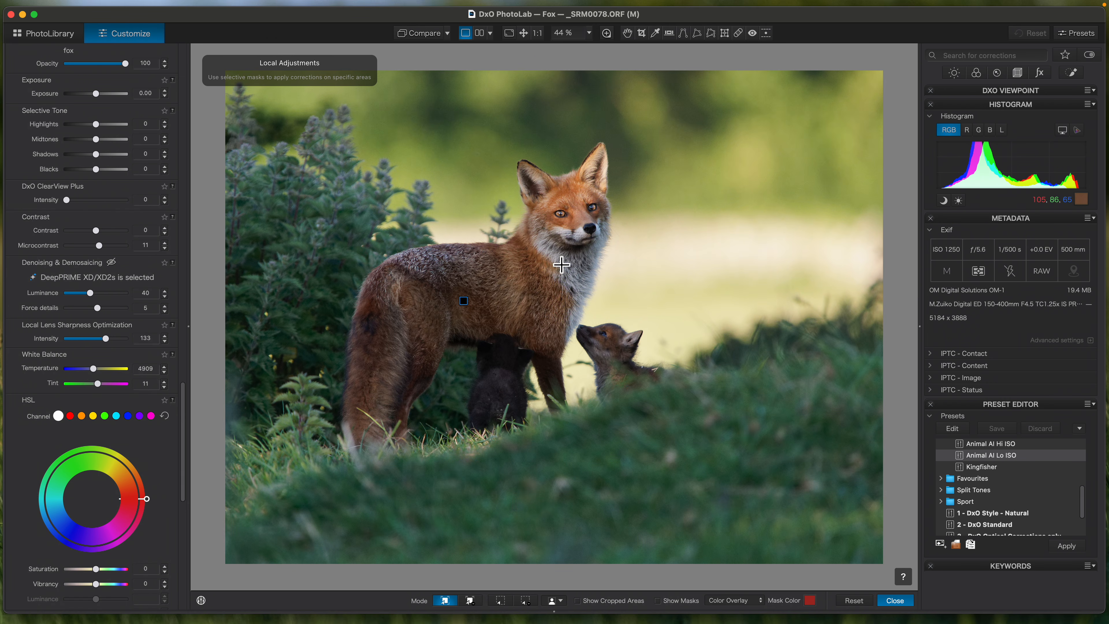
pyautogui.scroll(-3, 522, 122)
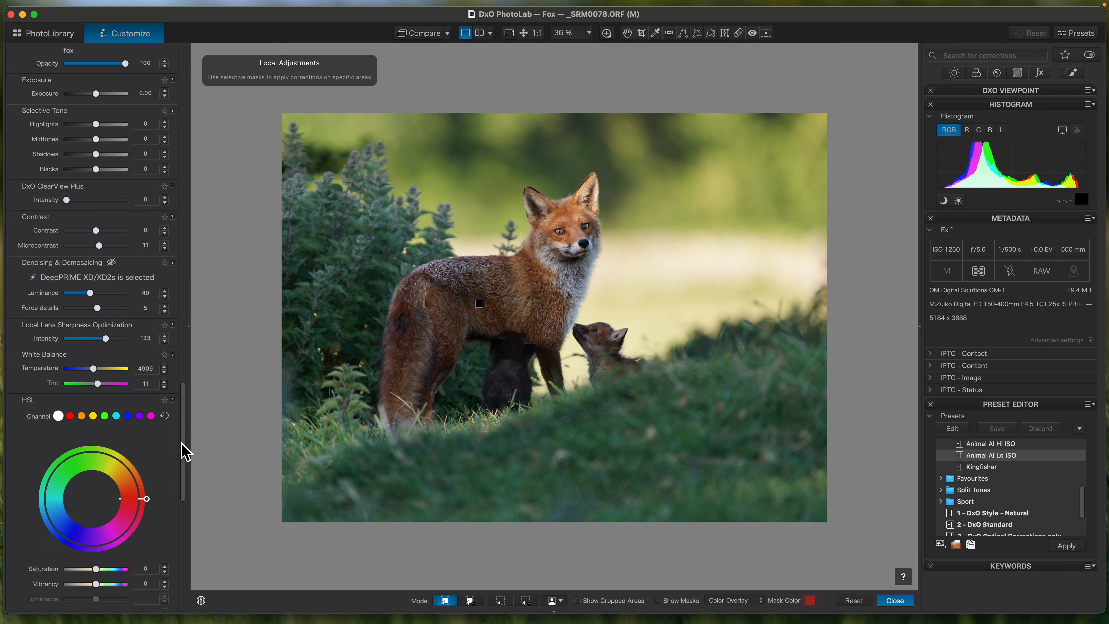
pyautogui.moveTo(187, 474); pyautogui.dragTo(172, 268)
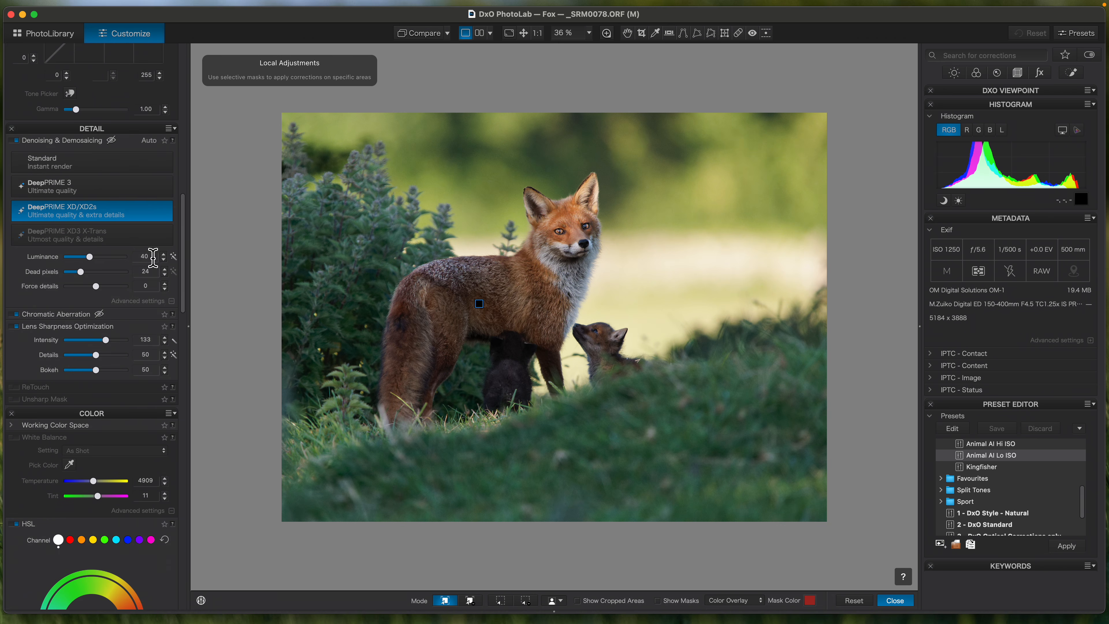
pyautogui.click(70, 188)
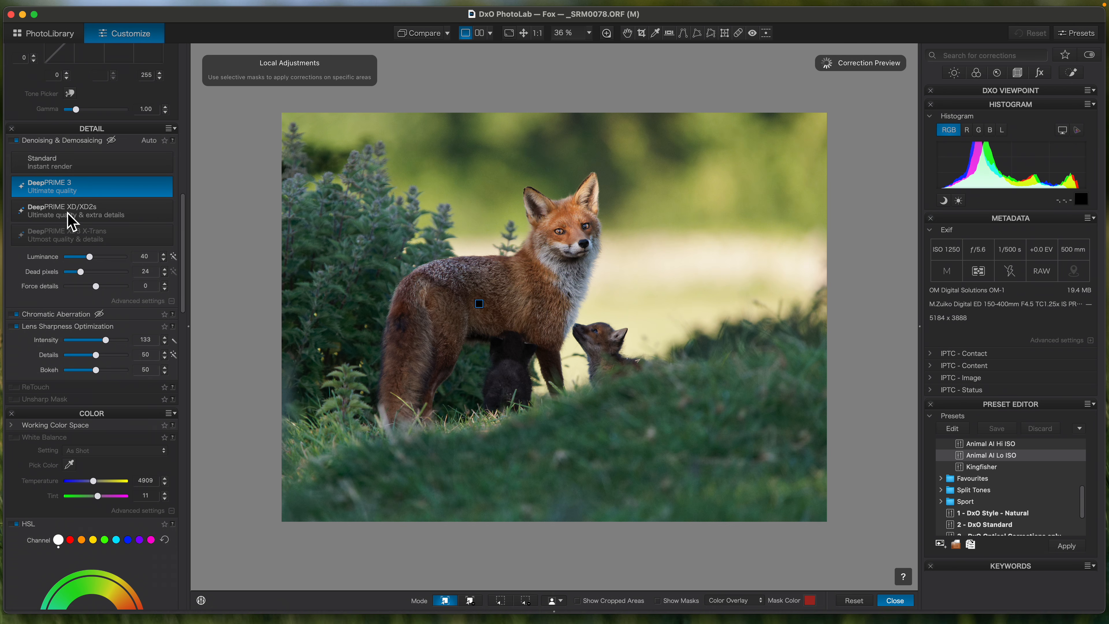
# Set the fox mask's Local Lens Sharpness Optimization intensity to 147.
pyautogui.moveTo(184, 298); pyautogui.dragTo(189, 430)
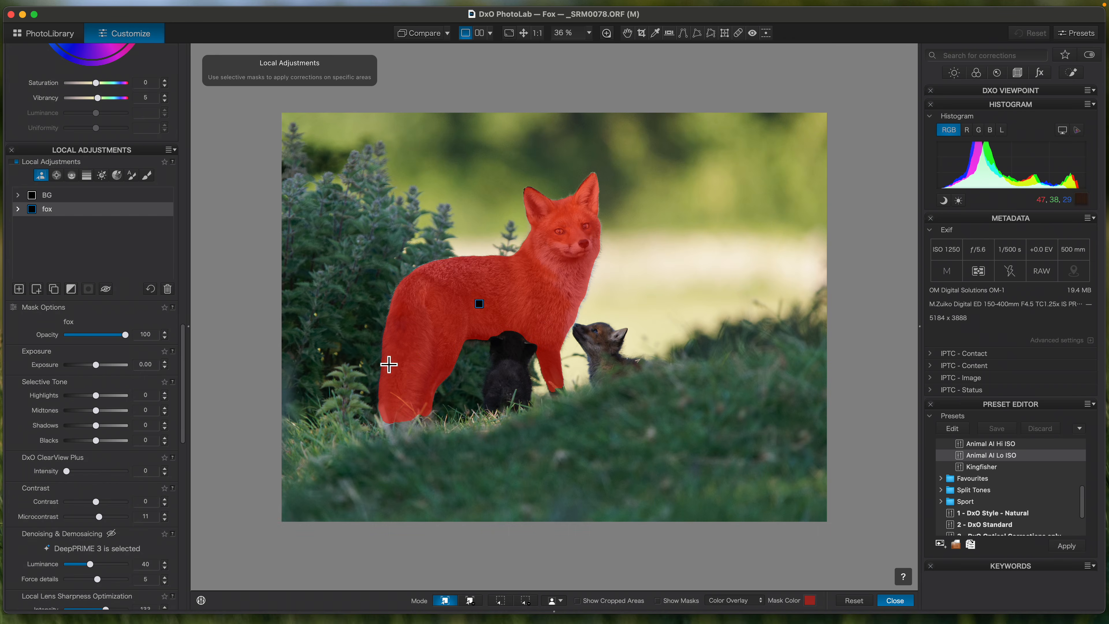
pyautogui.scroll(-2, 186, 433)
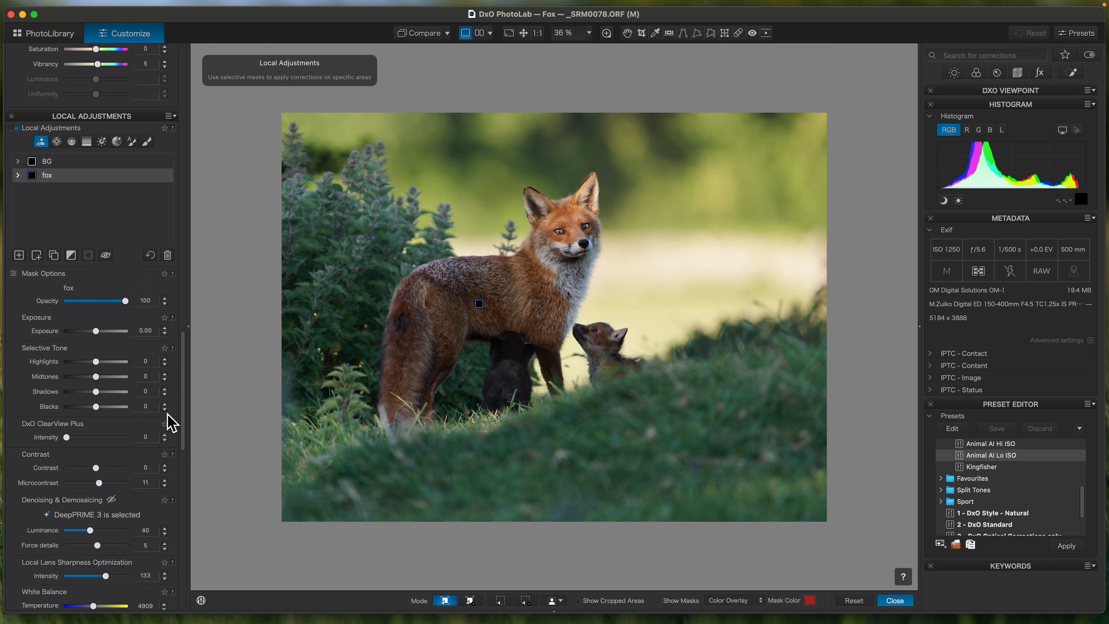
pyautogui.moveTo(186, 433); pyautogui.dragTo(186, 476)
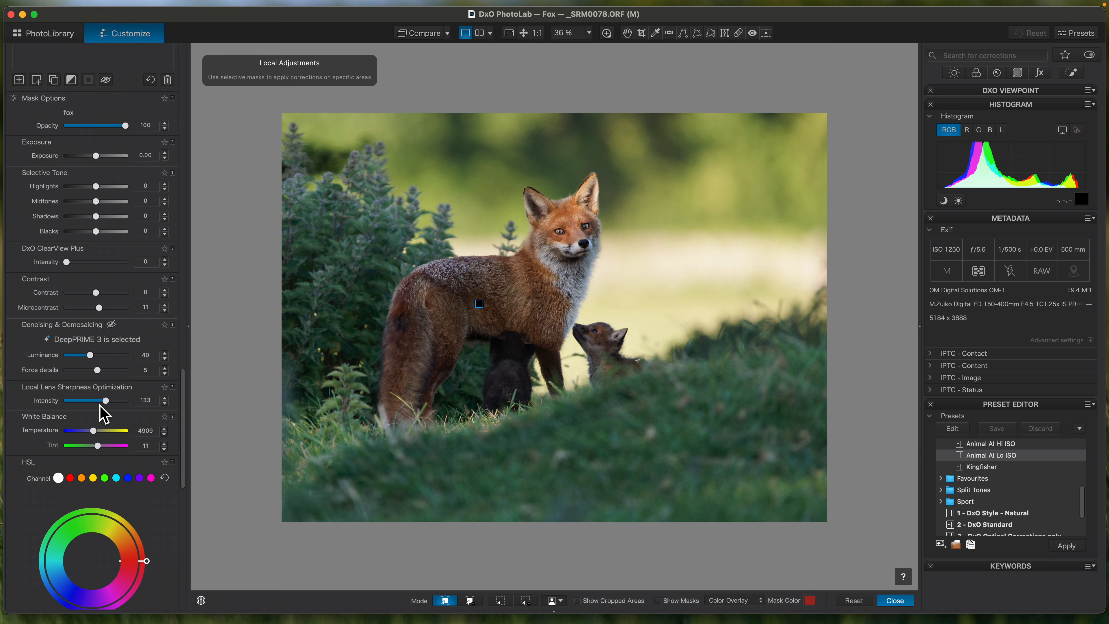
pyautogui.moveTo(104, 406); pyautogui.dragTo(109, 409)
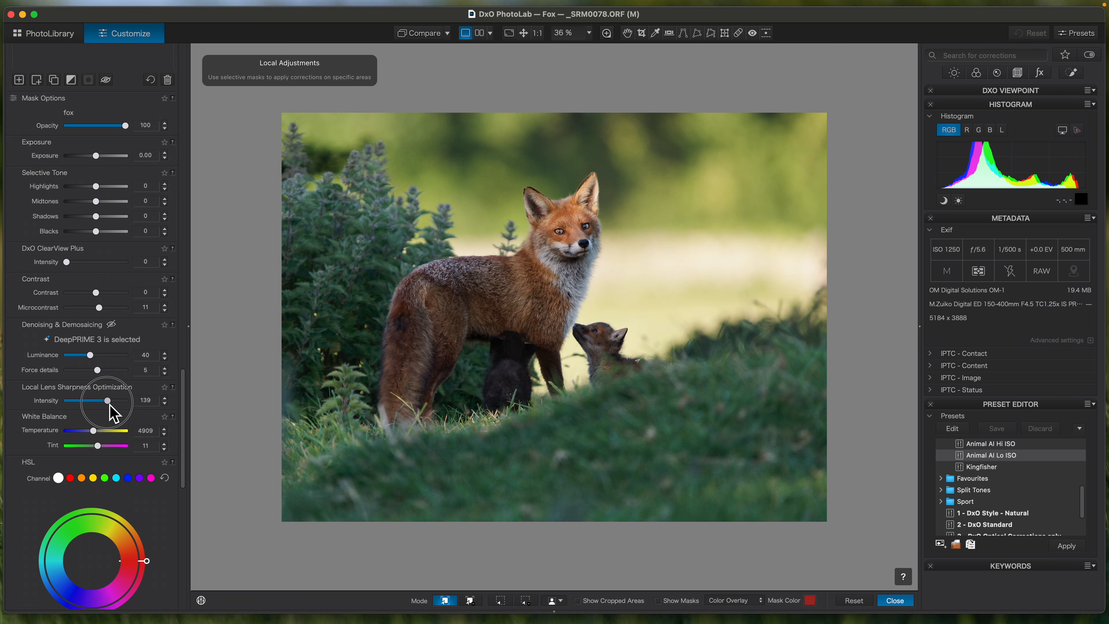
pyautogui.moveTo(115, 413); pyautogui.dragTo(115, 416)
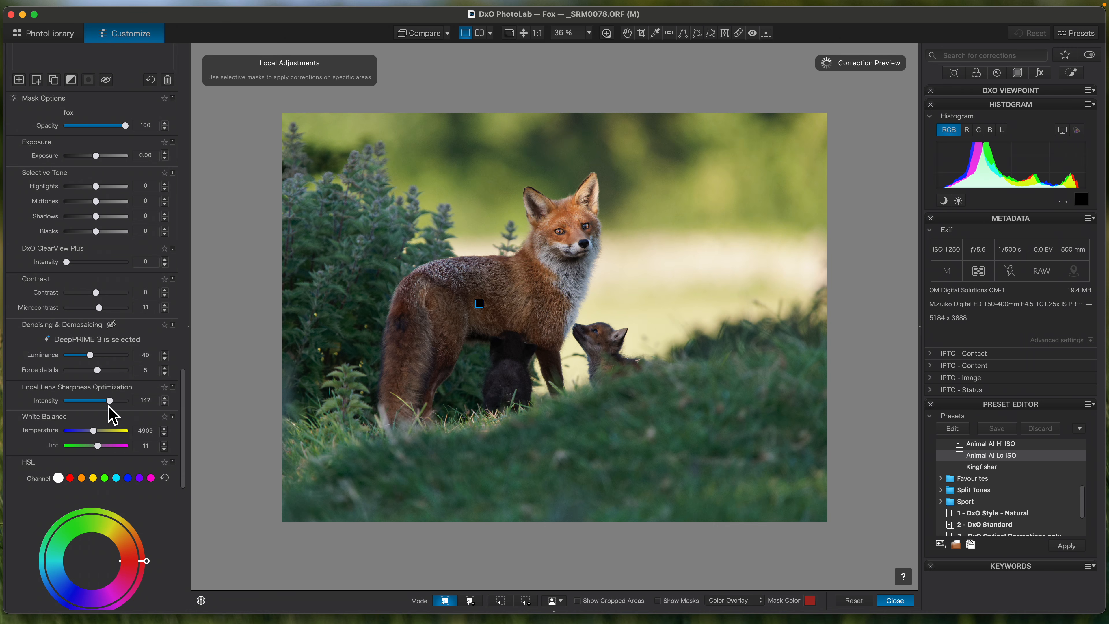
# Select the BG mask and set its Highlights to -22.
pyautogui.moveTo(183, 468); pyautogui.dragTo(183, 445)
pyautogui.click(58, 231)
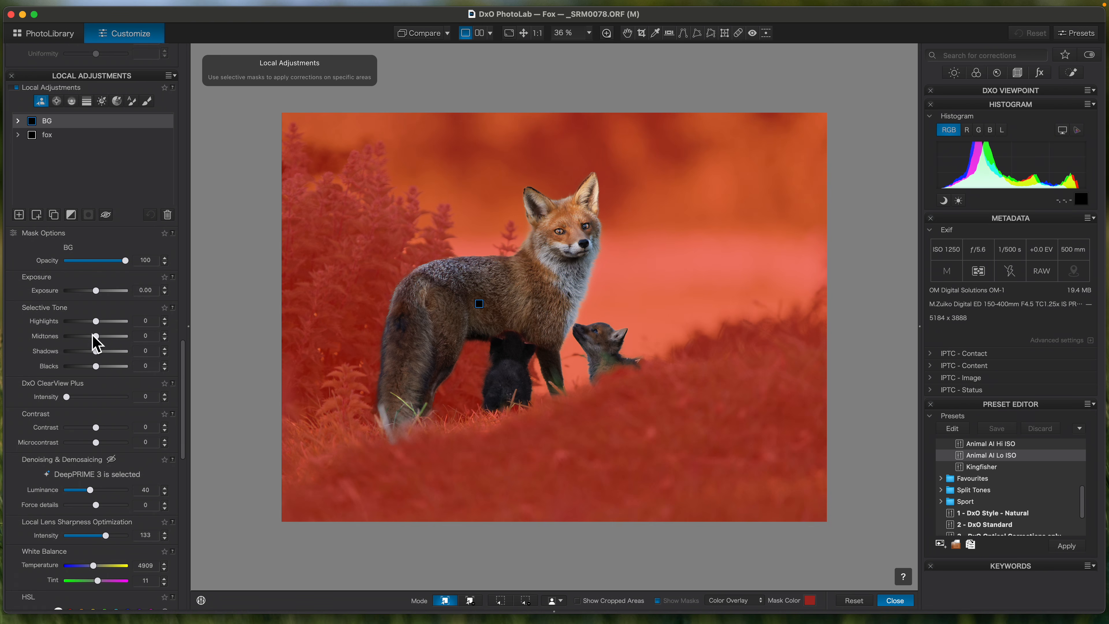
pyautogui.moveTo(100, 323); pyautogui.dragTo(91, 324)
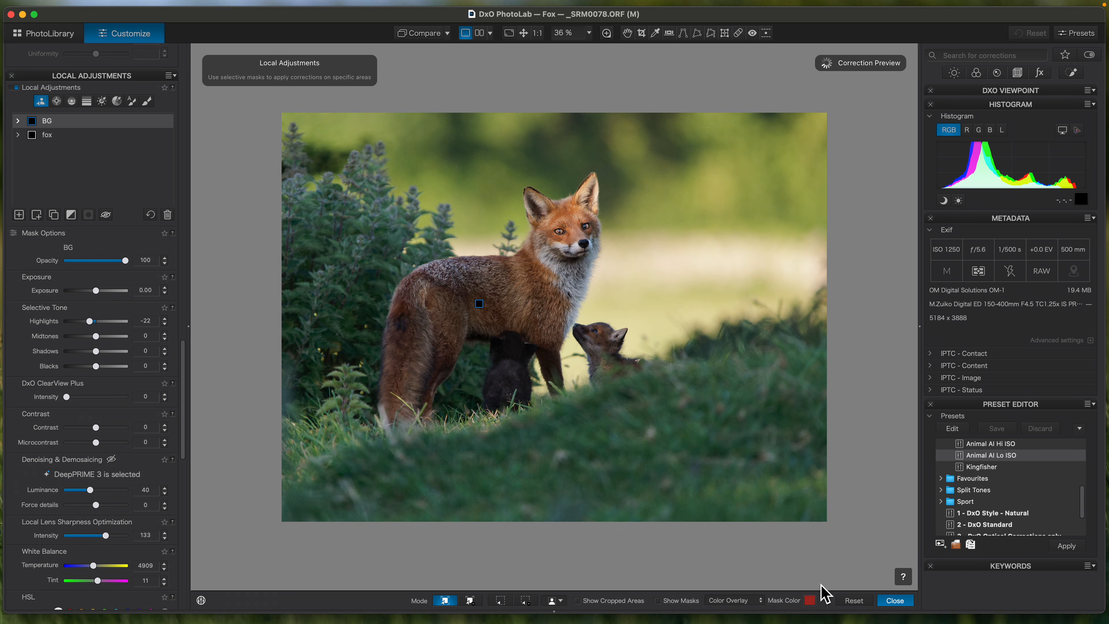
# Leave the local adjustments and inspect the adult fox's face at 100% with the Loupe.
pyautogui.click(886, 602)
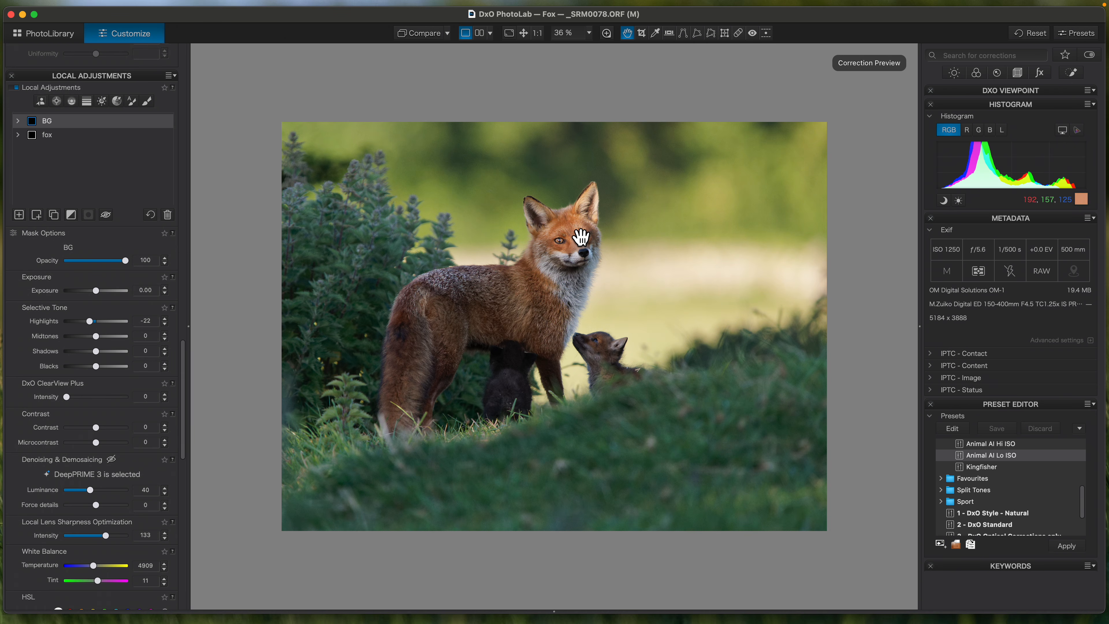
pyautogui.press('l')
pyautogui.moveTo(578, 245); pyautogui.dragTo(617, 223)
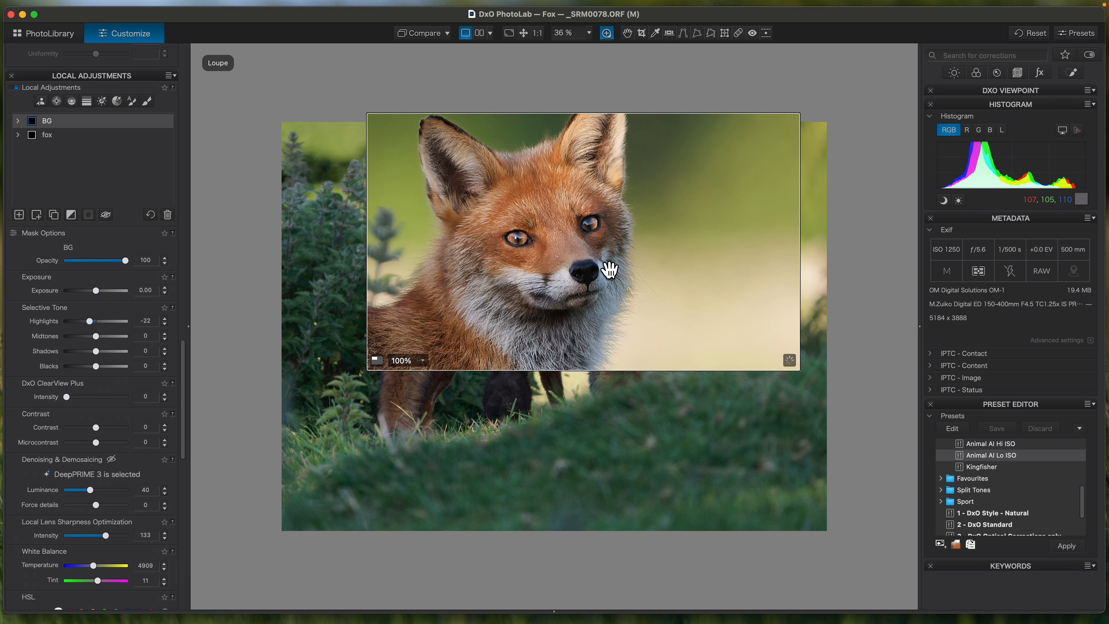
pyautogui.press('l')
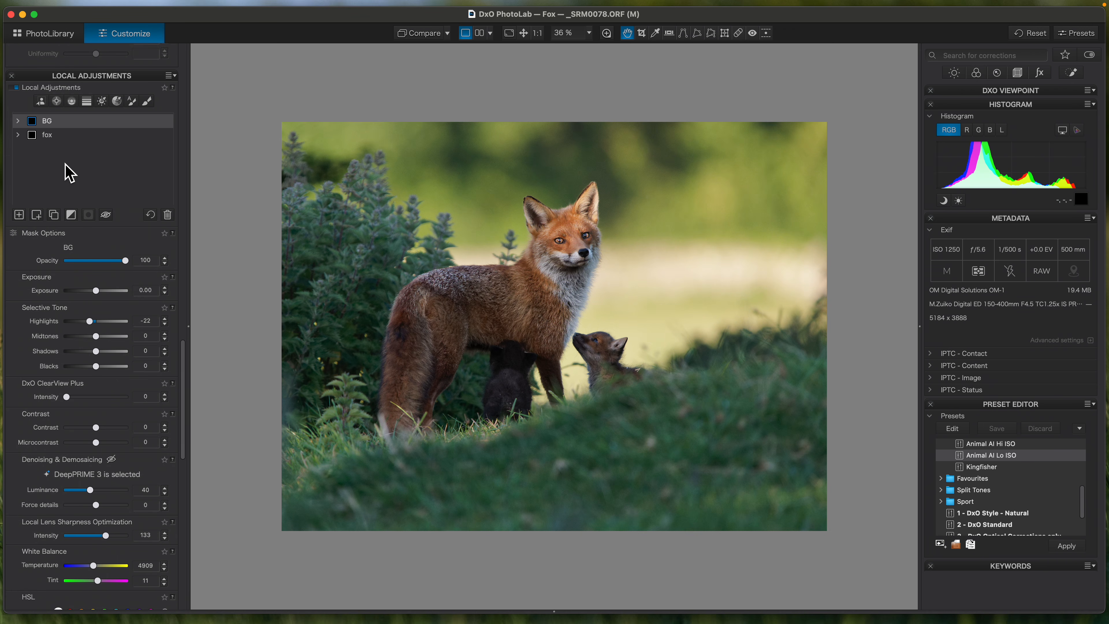
# Add a new mask with a control point on the adult fox's face and set its Highlights to 14.
pyautogui.click(69, 173)
pyautogui.click(57, 103)
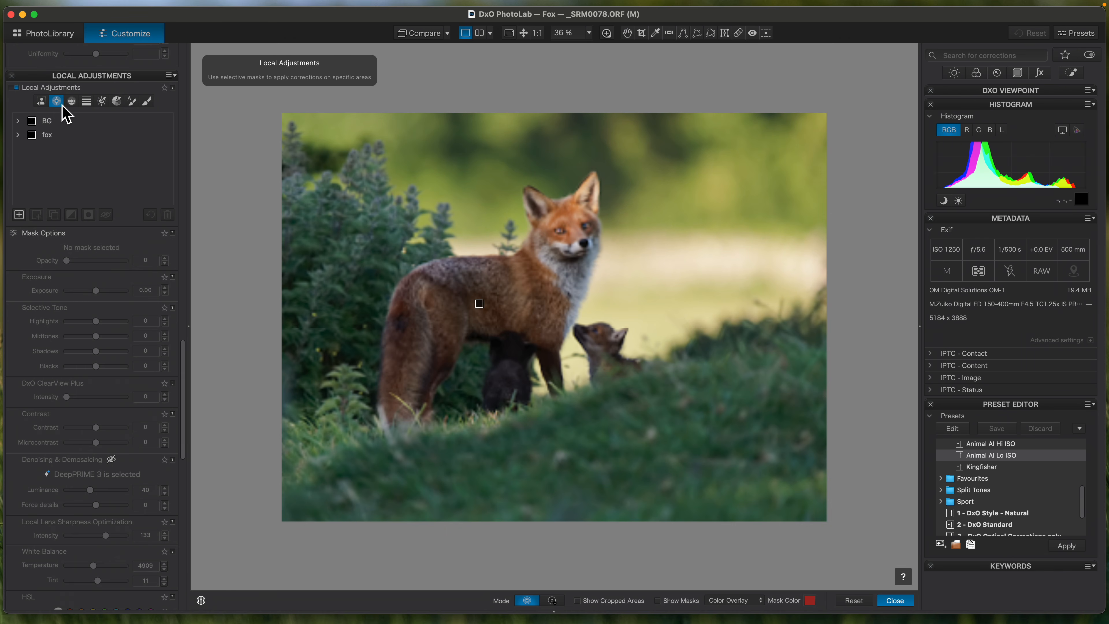
pyautogui.click(582, 231)
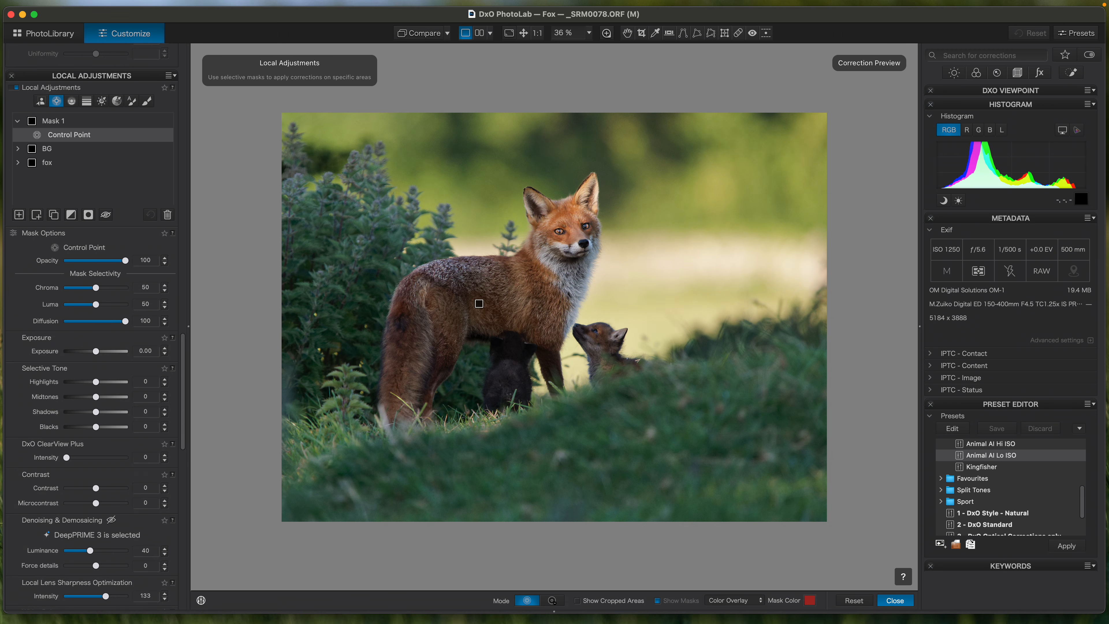
pyautogui.moveTo(99, 383); pyautogui.dragTo(104, 393)
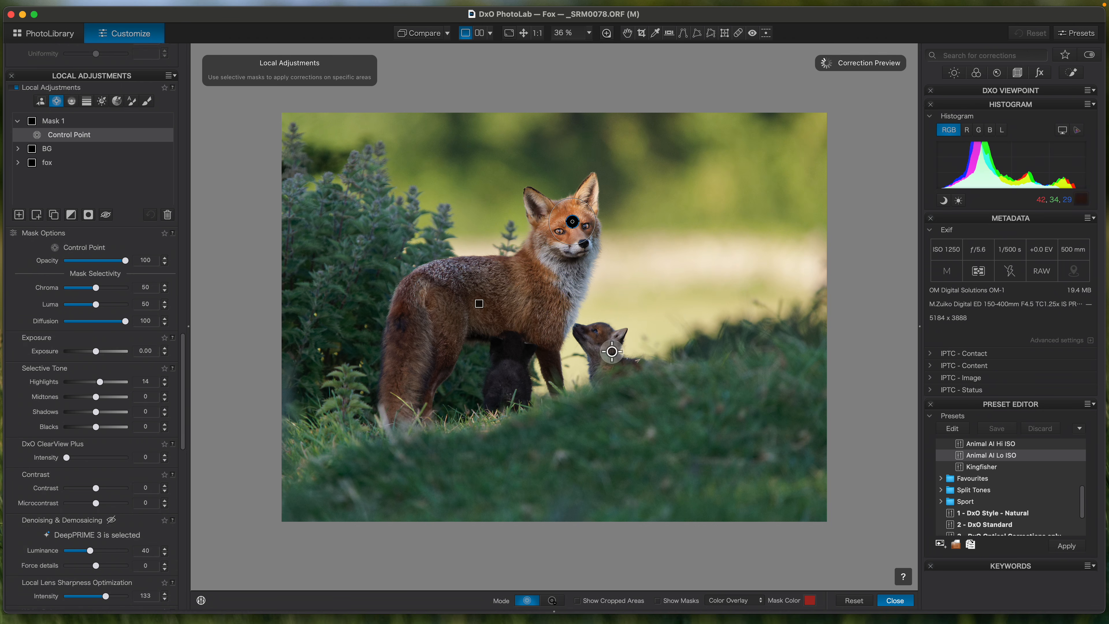
# Fine-tune the control point on the adult fox's forehead and place another one on the face of the cub facing her.
pyautogui.moveTo(576, 250); pyautogui.dragTo(571, 222)
pyautogui.press('Delete')
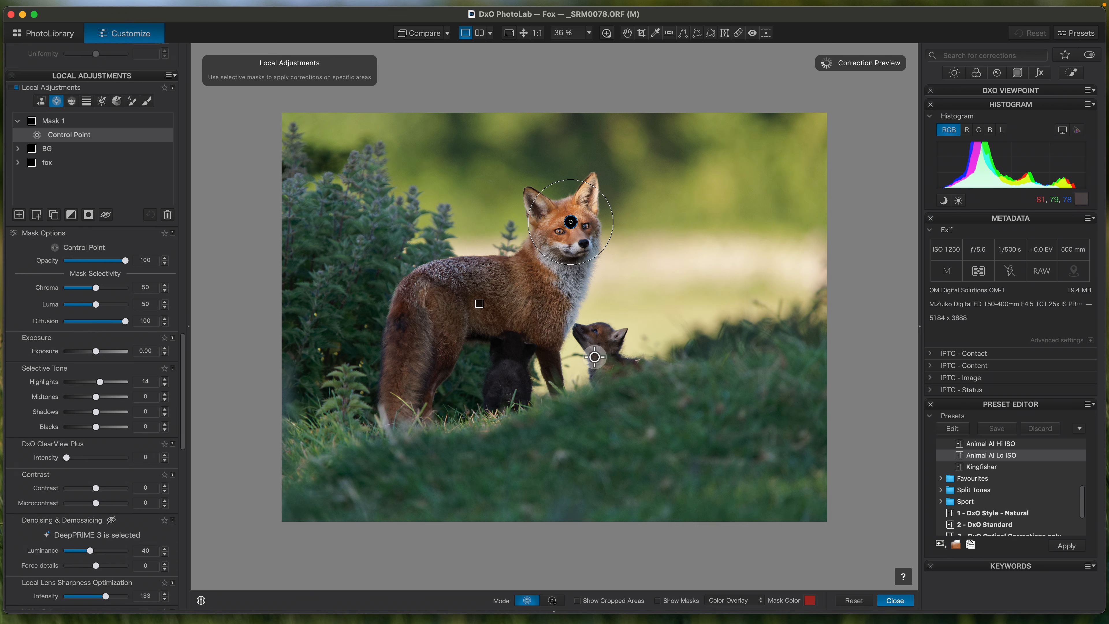
pyautogui.click(596, 334)
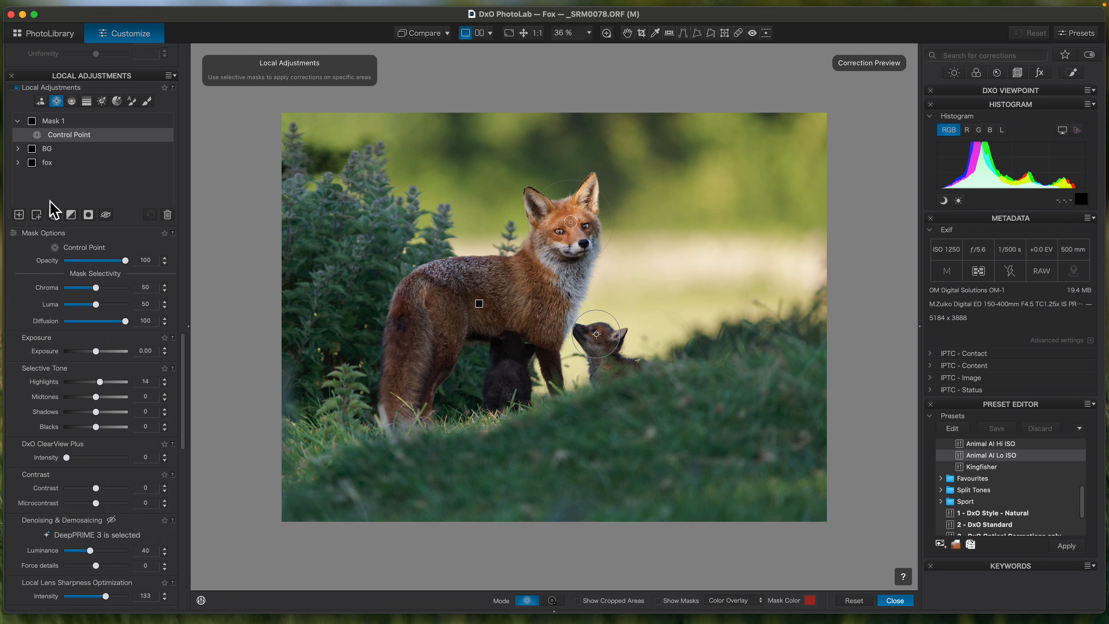
# Select the BG mask and set its Vibrancy to 21.
pyautogui.click(48, 150)
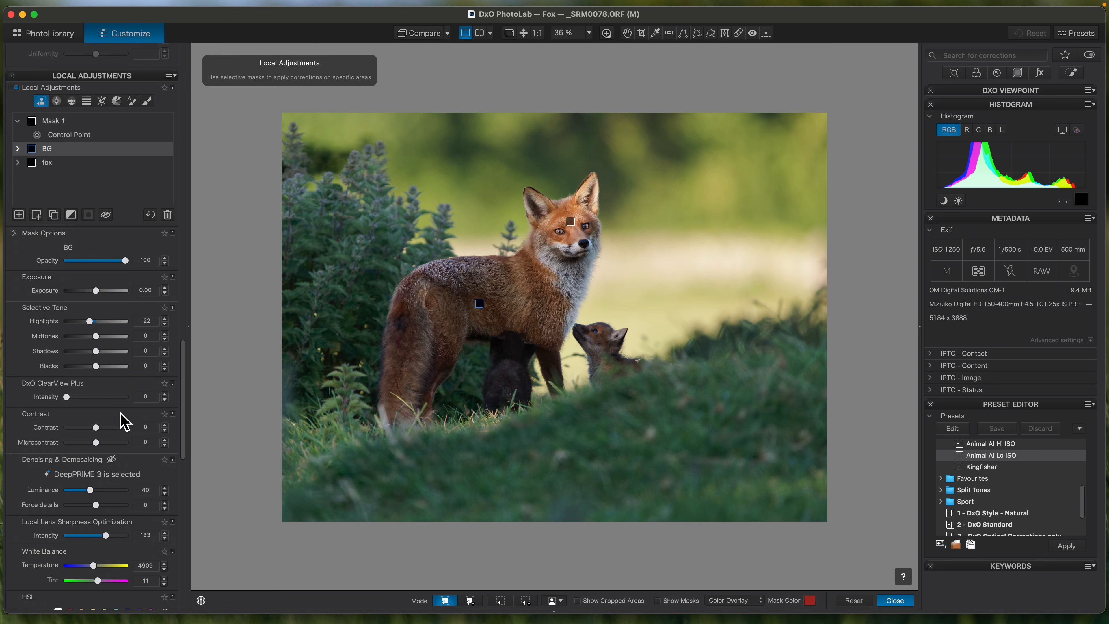
pyautogui.scroll(-10, 184, 444)
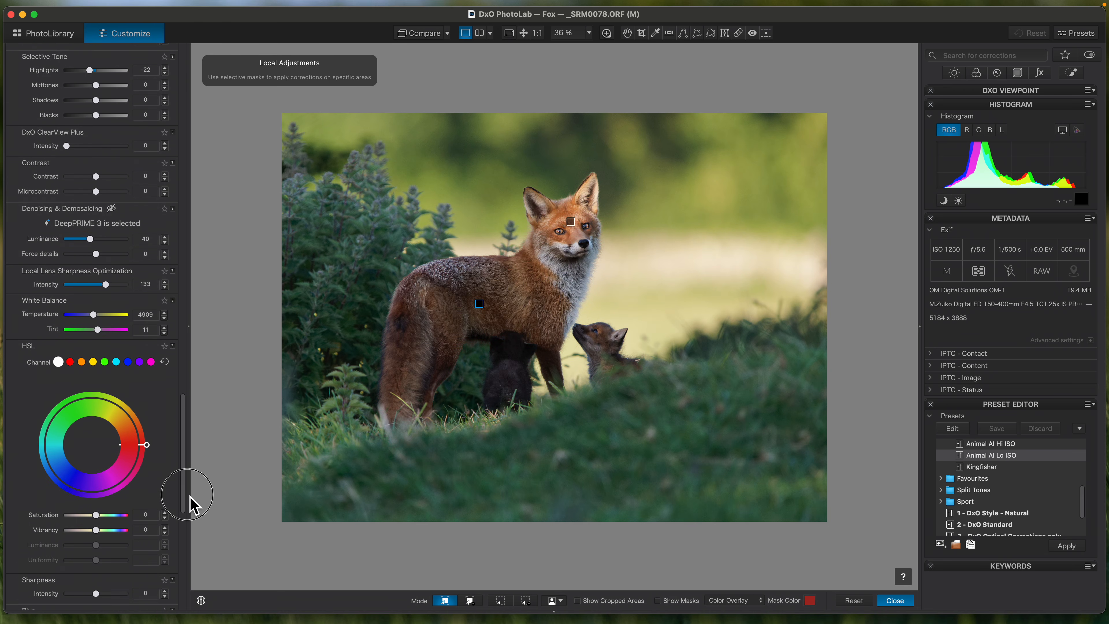
pyautogui.moveTo(100, 490); pyautogui.dragTo(110, 497)
# Try the BG mask's Shadows at 13 and reset them to 0.
pyautogui.moveTo(184, 465); pyautogui.dragTo(182, 417)
pyautogui.moveTo(100, 298); pyautogui.dragTo(107, 308)
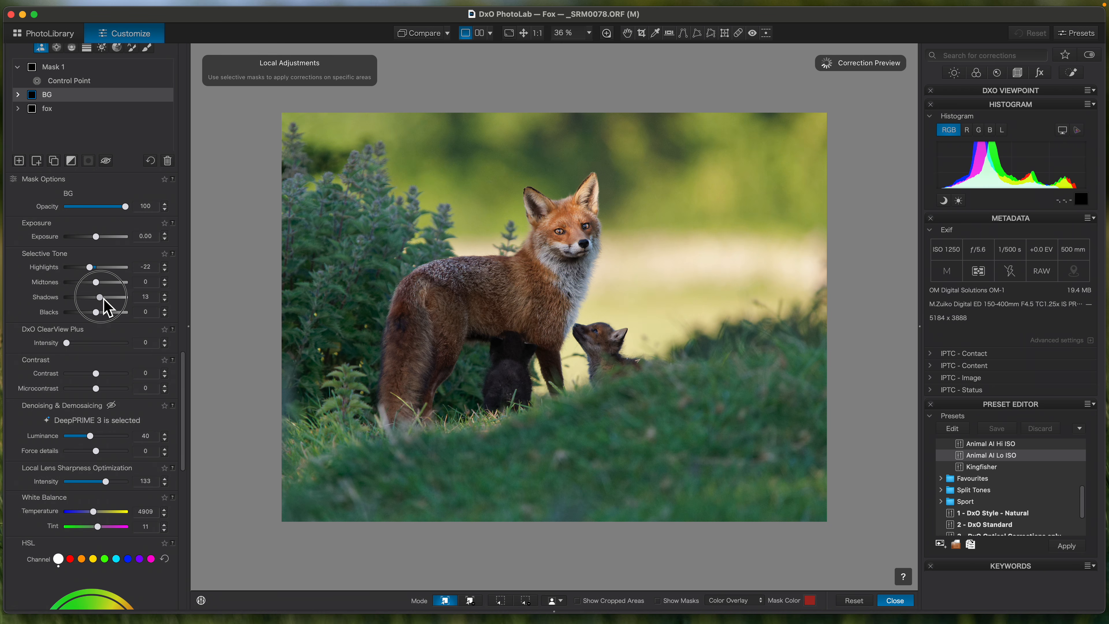
pyautogui.doubleClick(100, 298)
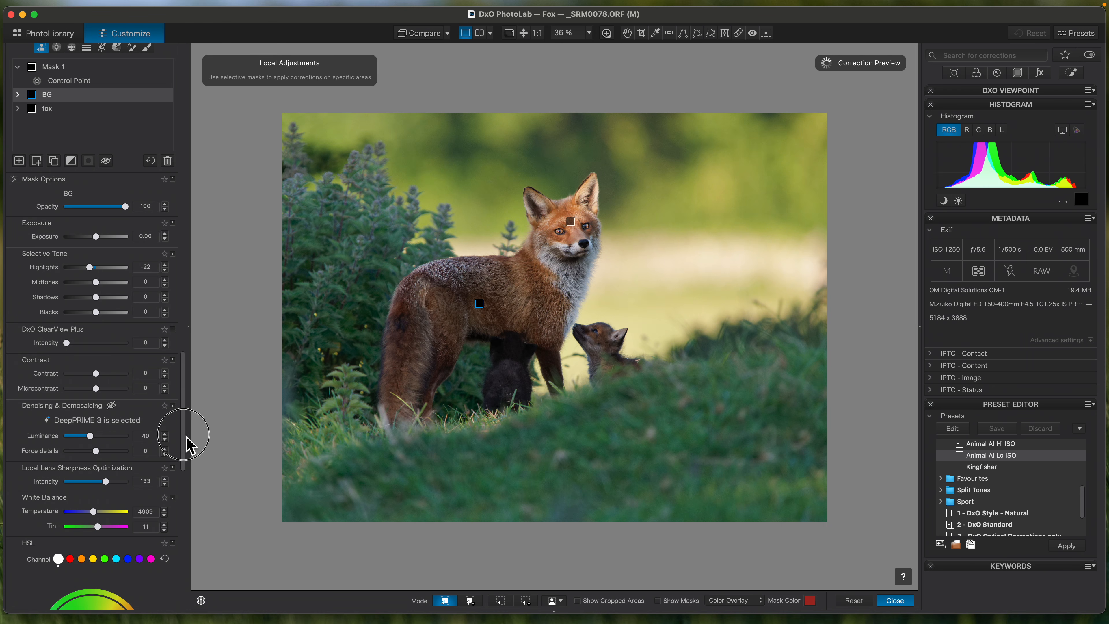
# Set the BG mask's Local Lens Sharpness Optimization intensity to 132 and reset its Vibrancy to 0.
pyautogui.scroll(-5, 186, 441)
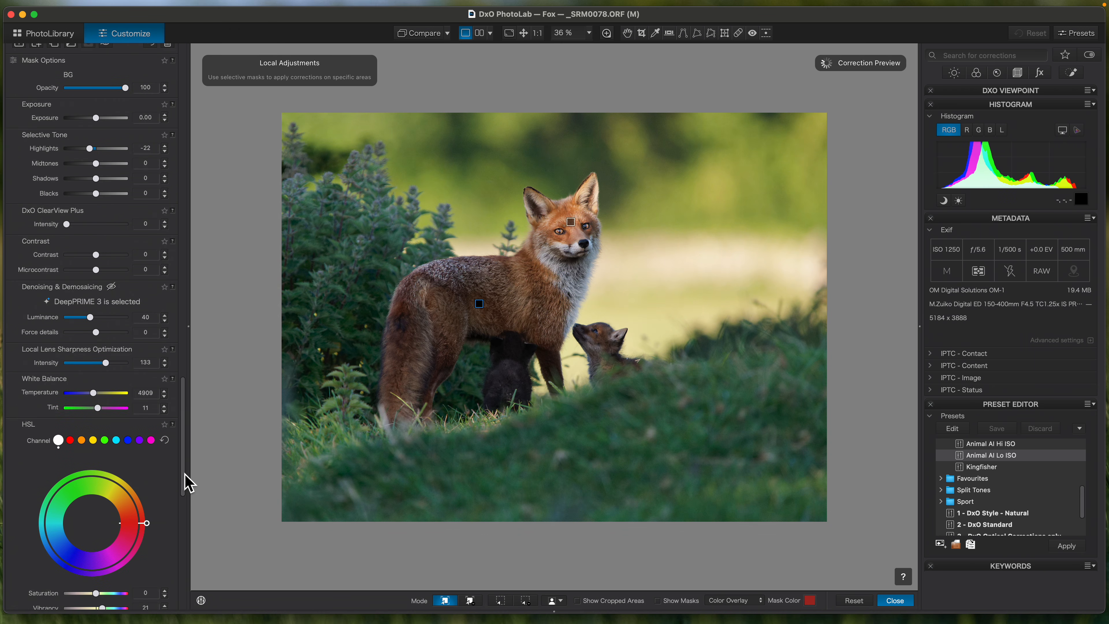
pyautogui.scroll(-1, 185, 482)
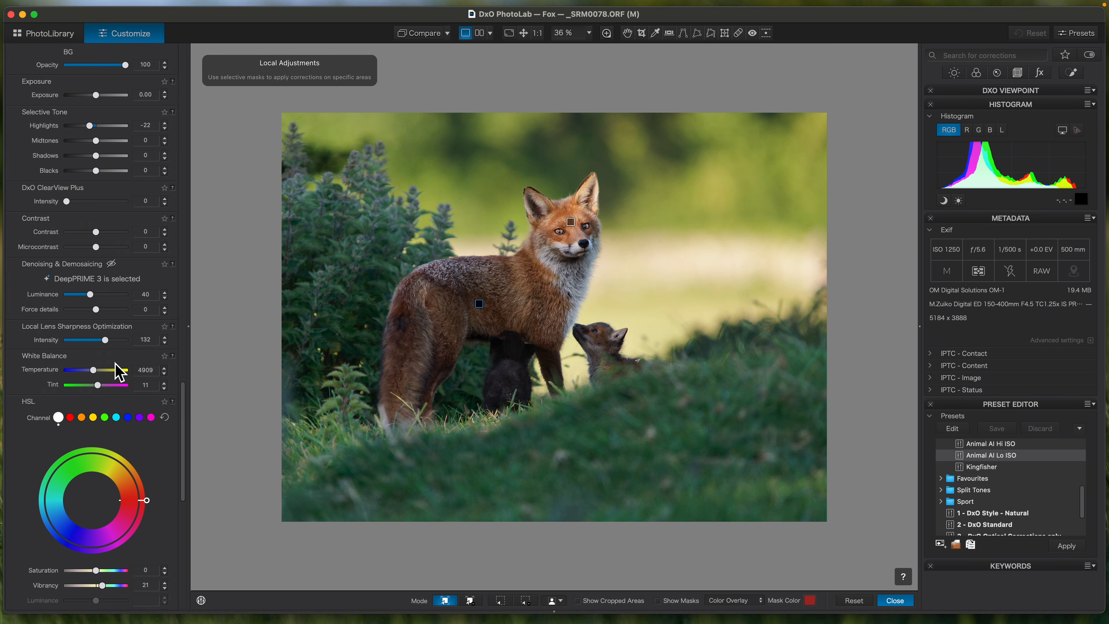
pyautogui.scroll(-7, 186, 471)
pyautogui.doubleClick(103, 415)
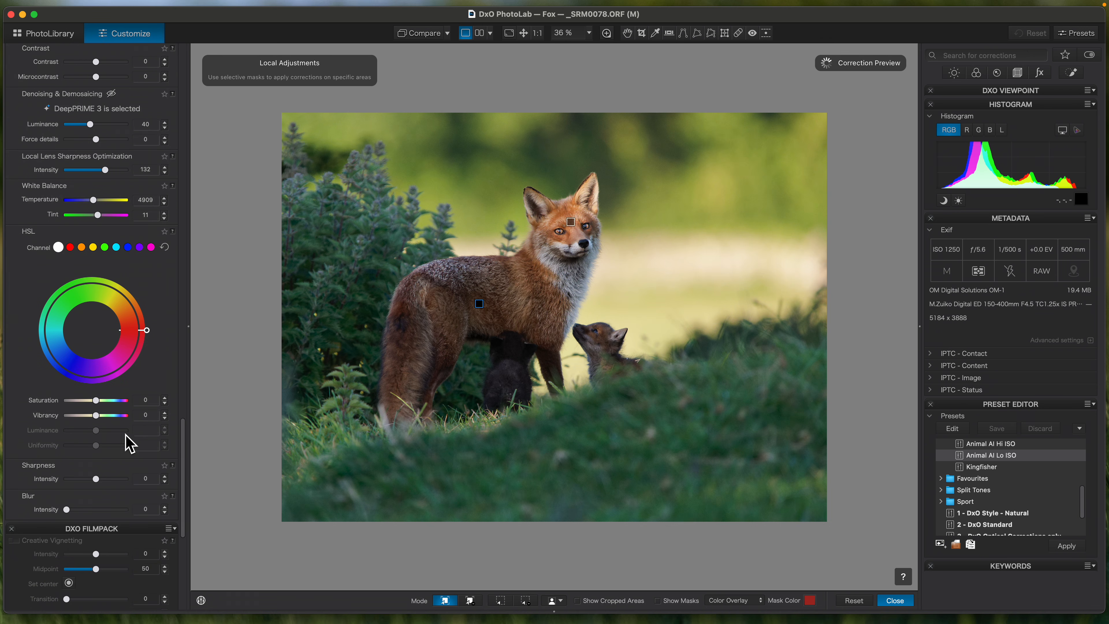
# Select the fox mask and set its Shadows to 8 and its Vibrancy to 27.
pyautogui.moveTo(185, 514); pyautogui.dragTo(178, 408)
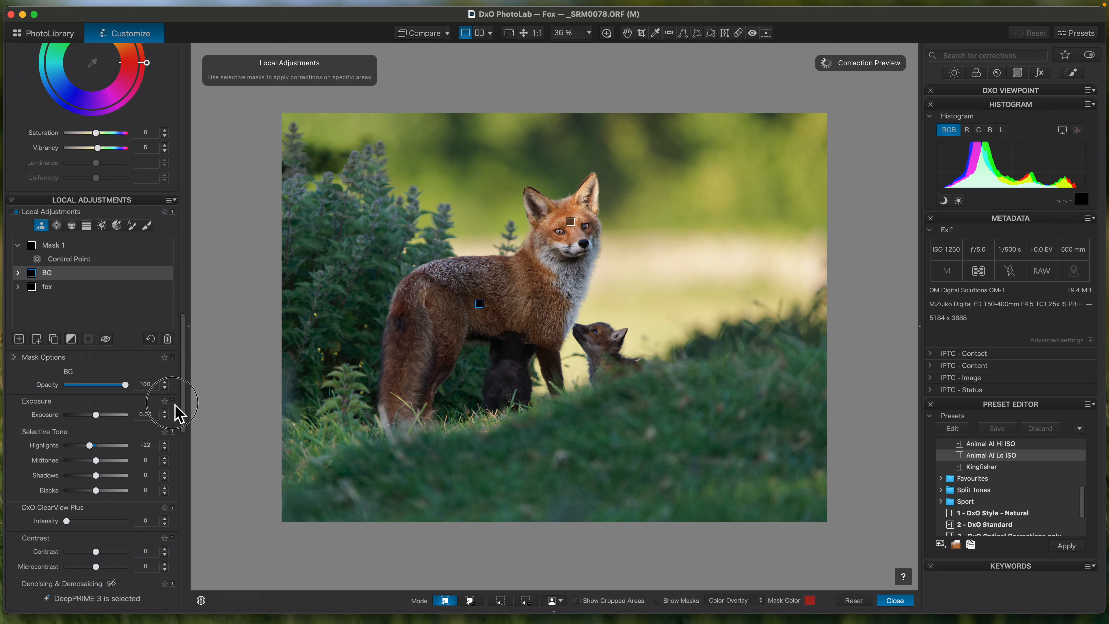
pyautogui.click(50, 287)
pyautogui.moveTo(188, 419); pyautogui.dragTo(198, 471)
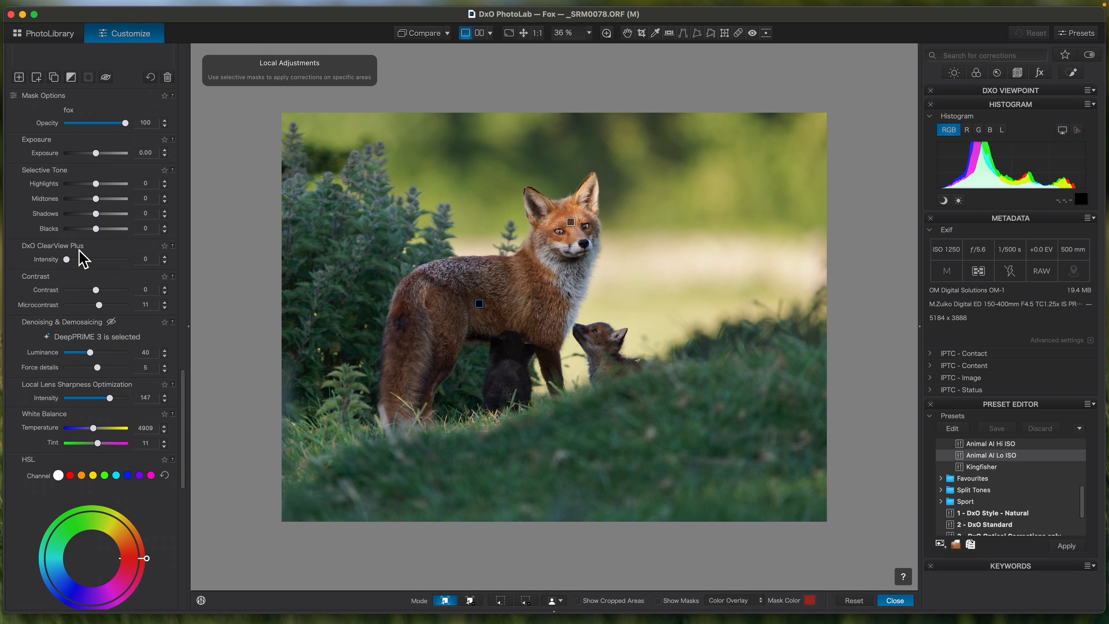
pyautogui.click(97, 214)
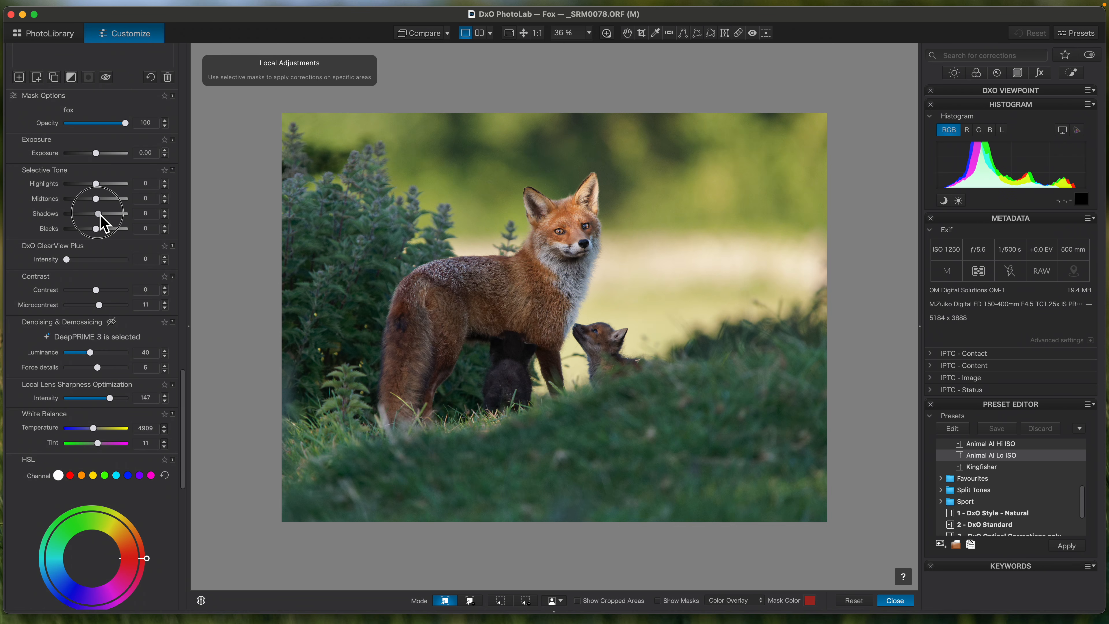
pyautogui.moveTo(182, 451); pyautogui.dragTo(103, 487)
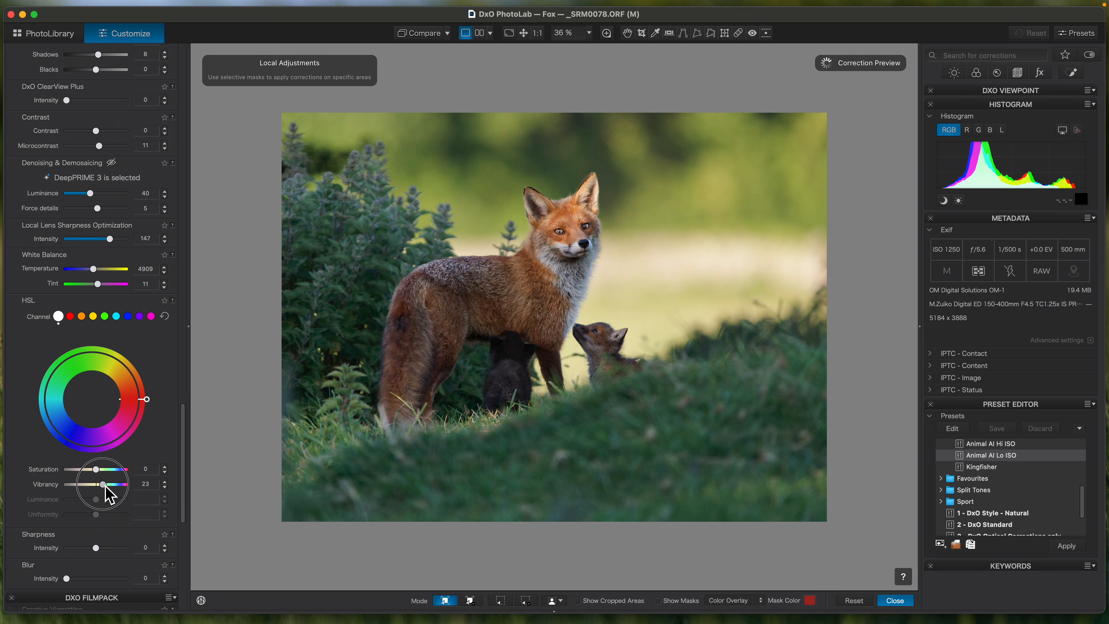
pyautogui.moveTo(109, 497); pyautogui.dragTo(108, 499)
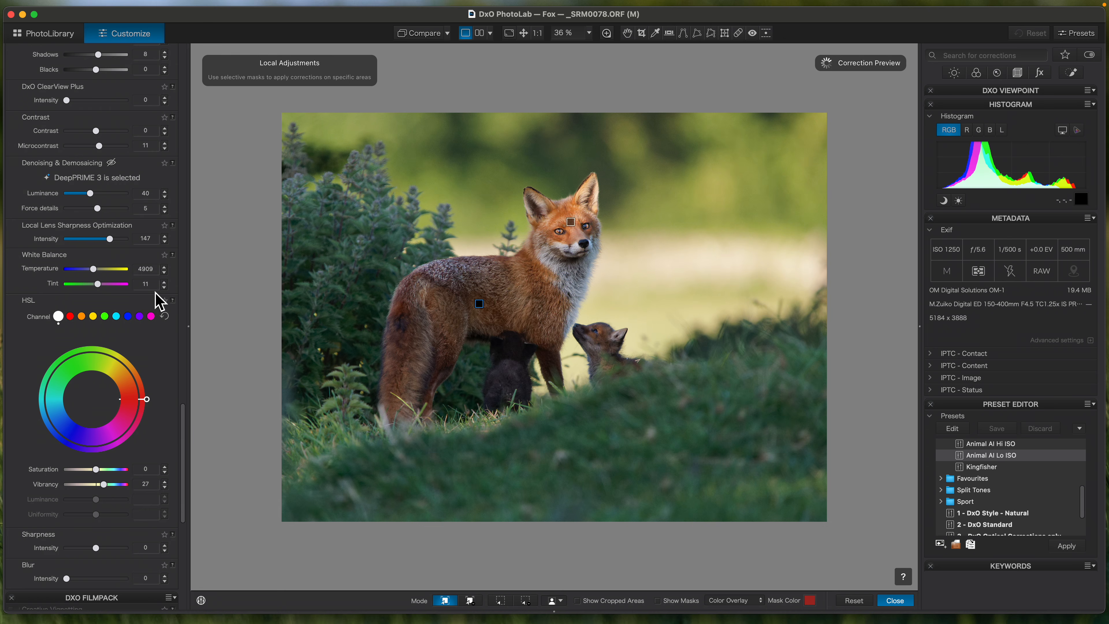
# Collapse Mask 1 in the mask list and leave the local adjustments with no mask selected.
pyautogui.moveTo(184, 442); pyautogui.dragTo(178, 367)
pyautogui.moveTo(65, 242)
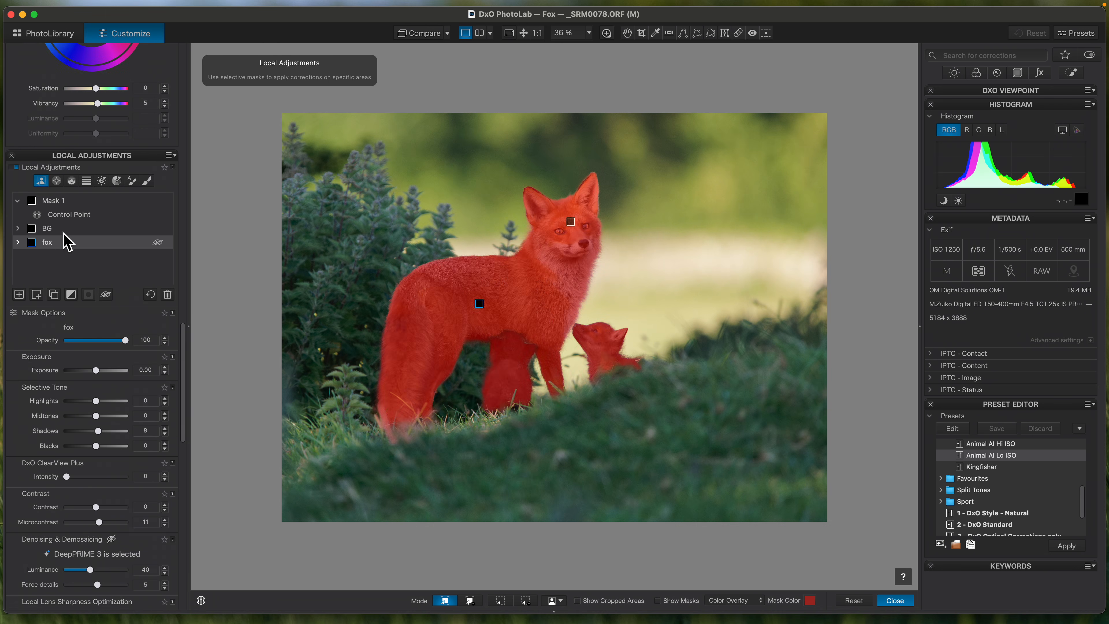
pyautogui.click(18, 202)
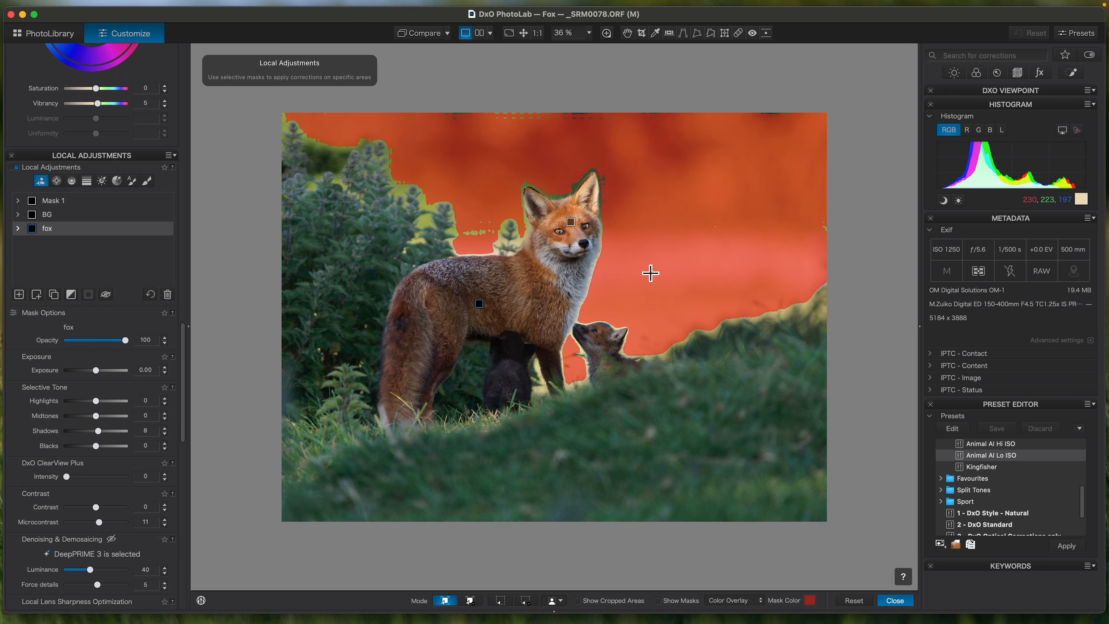
pyautogui.click(893, 602)
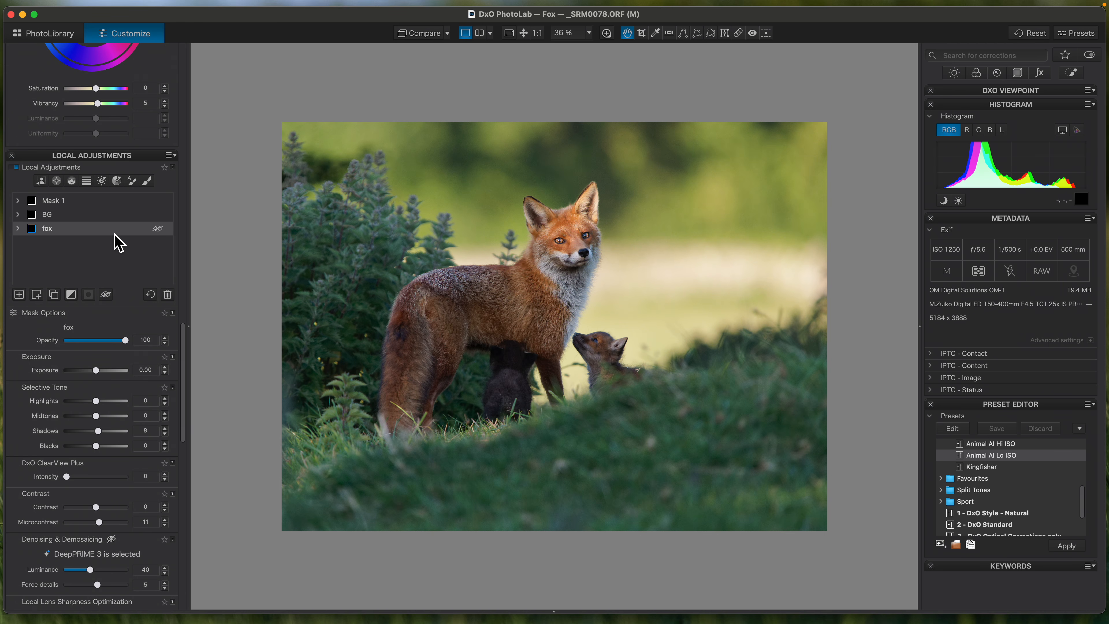
pyautogui.click(84, 266)
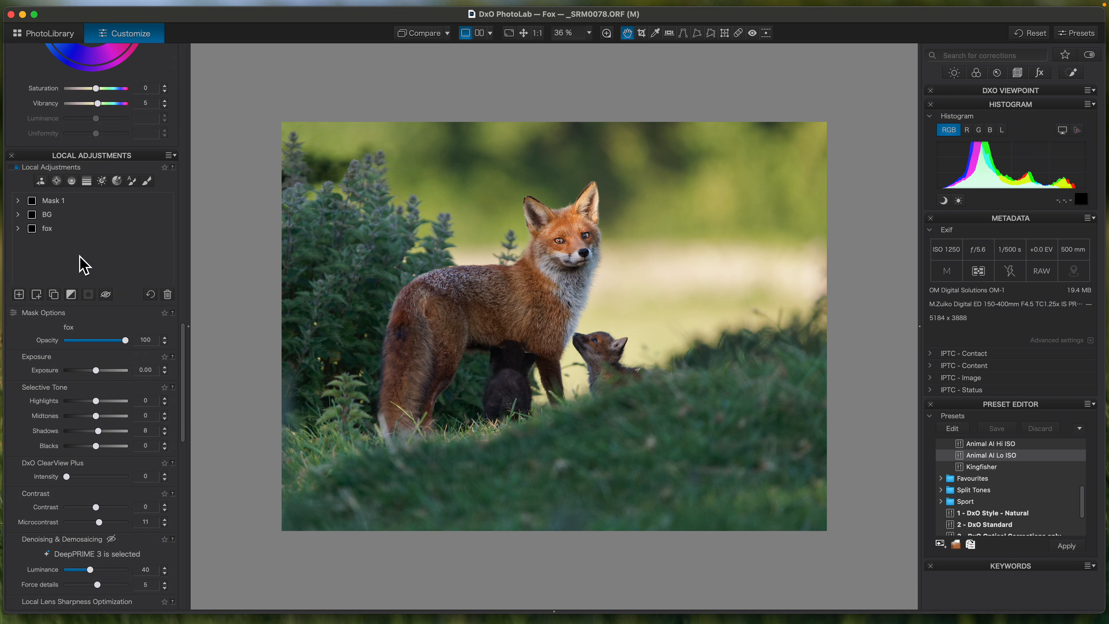
# Create a new mask with two control points on the bright background band beside the fox's head and set its Highlights to -18.
pyautogui.click(59, 182)
pyautogui.click(665, 285)
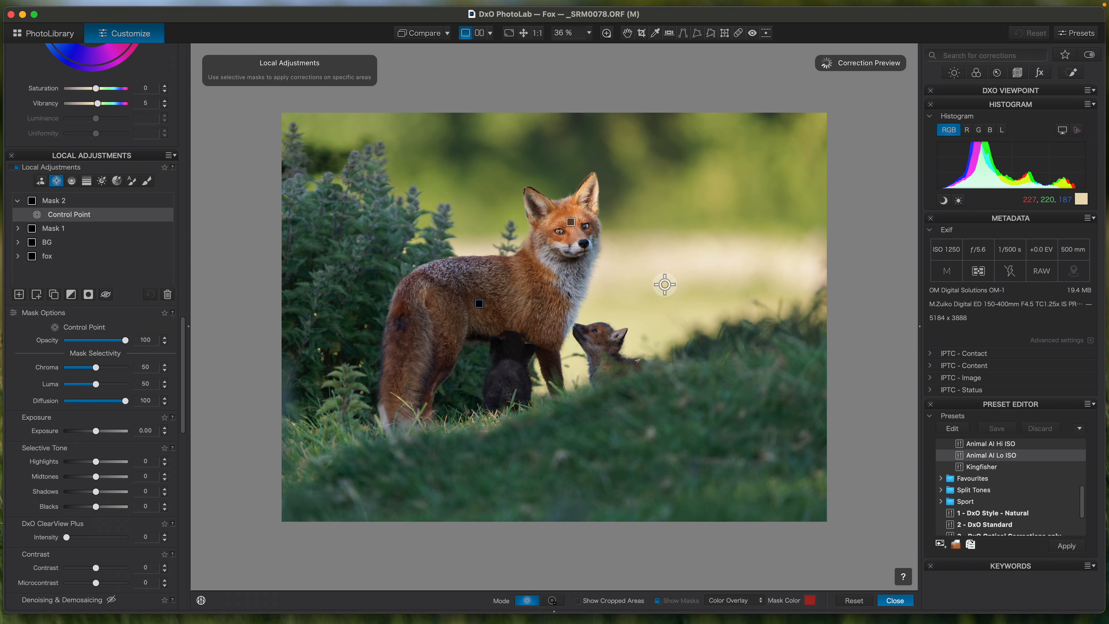
pyautogui.moveTo(664, 282); pyautogui.dragTo(719, 273)
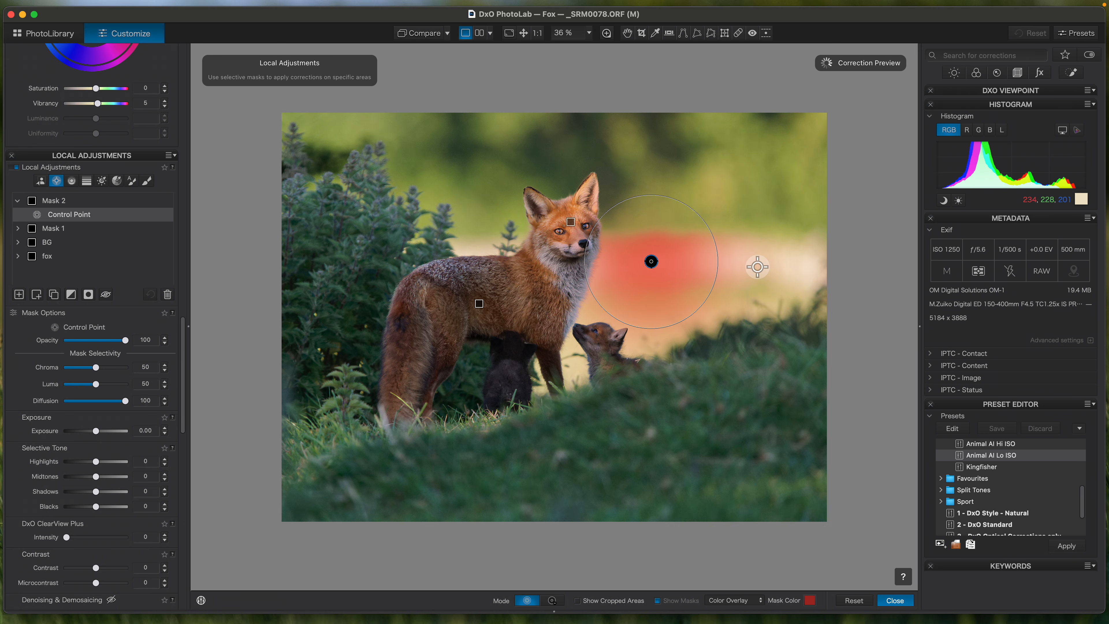
pyautogui.click(780, 283)
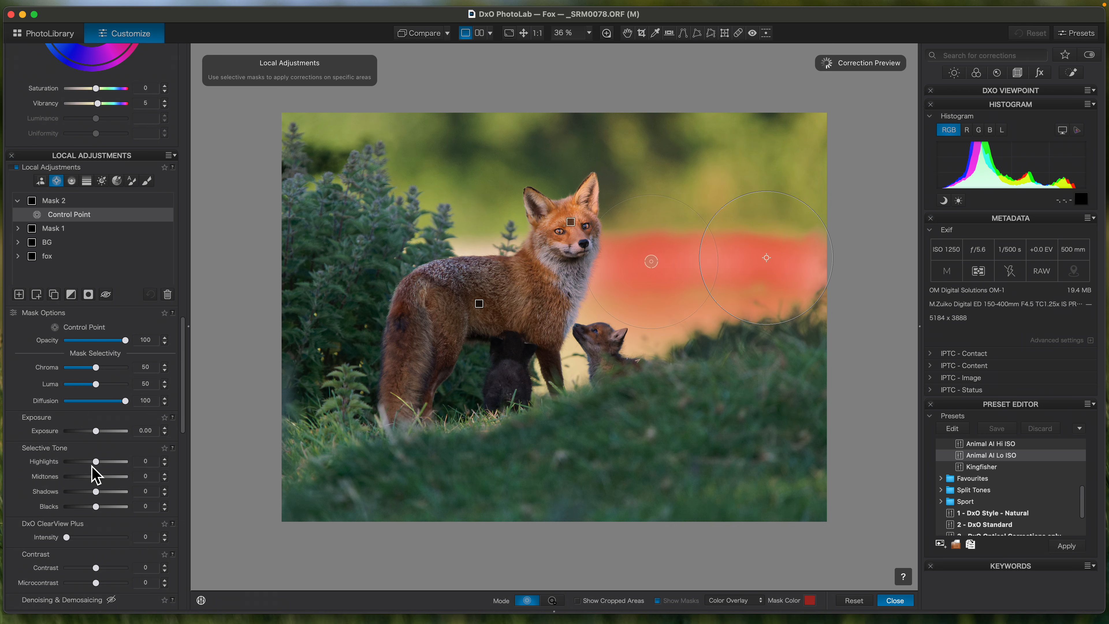
pyautogui.moveTo(100, 463); pyautogui.dragTo(95, 461)
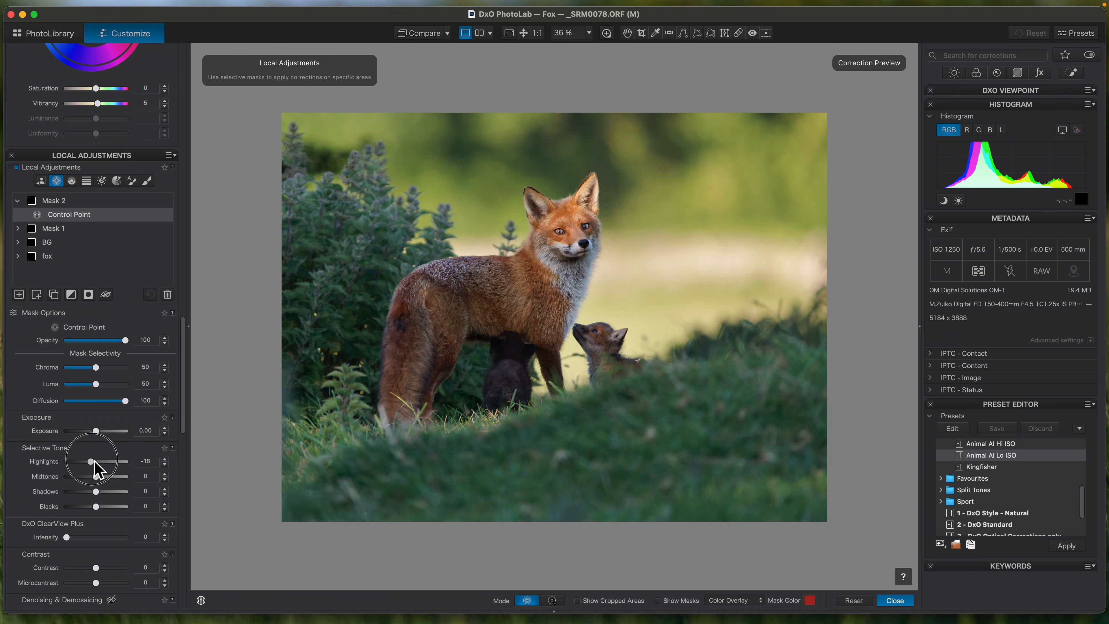
pyautogui.click(894, 600)
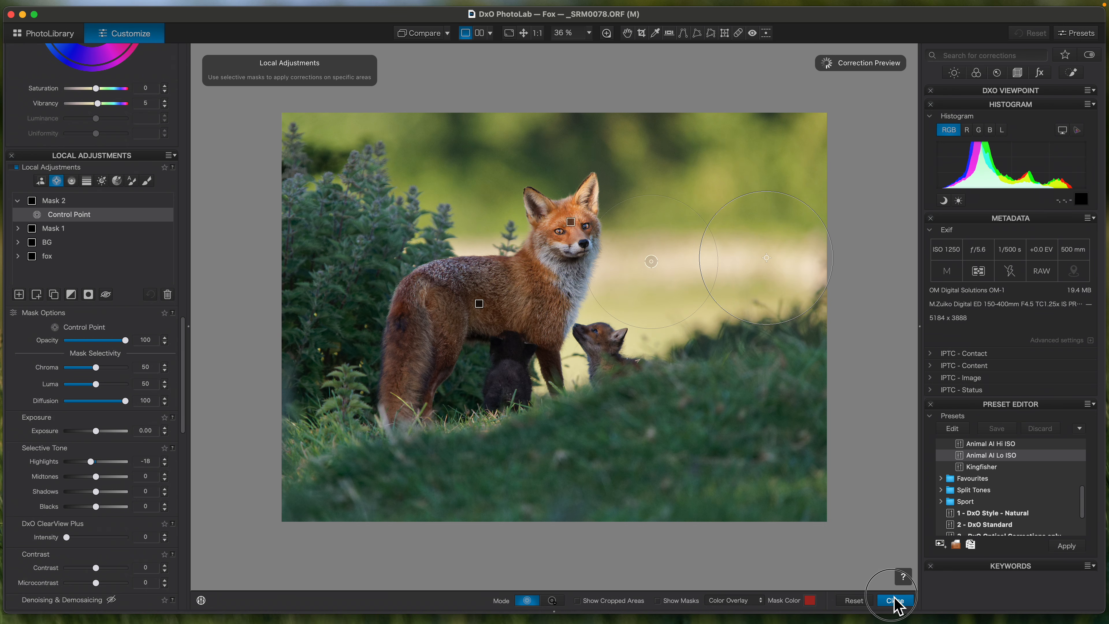
# Crop the photo to 4805 x 3604 px at the original aspect ratio, trimming mainly the right side and bottom edge.
pyautogui.press('c')
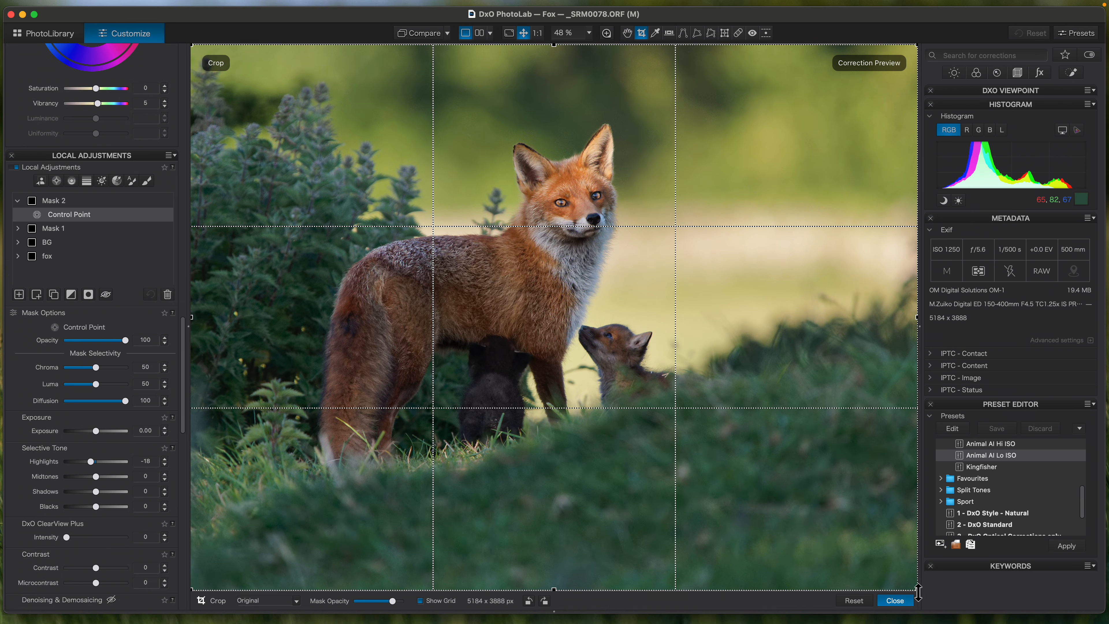
pyautogui.moveTo(920, 593); pyautogui.dragTo(867, 553)
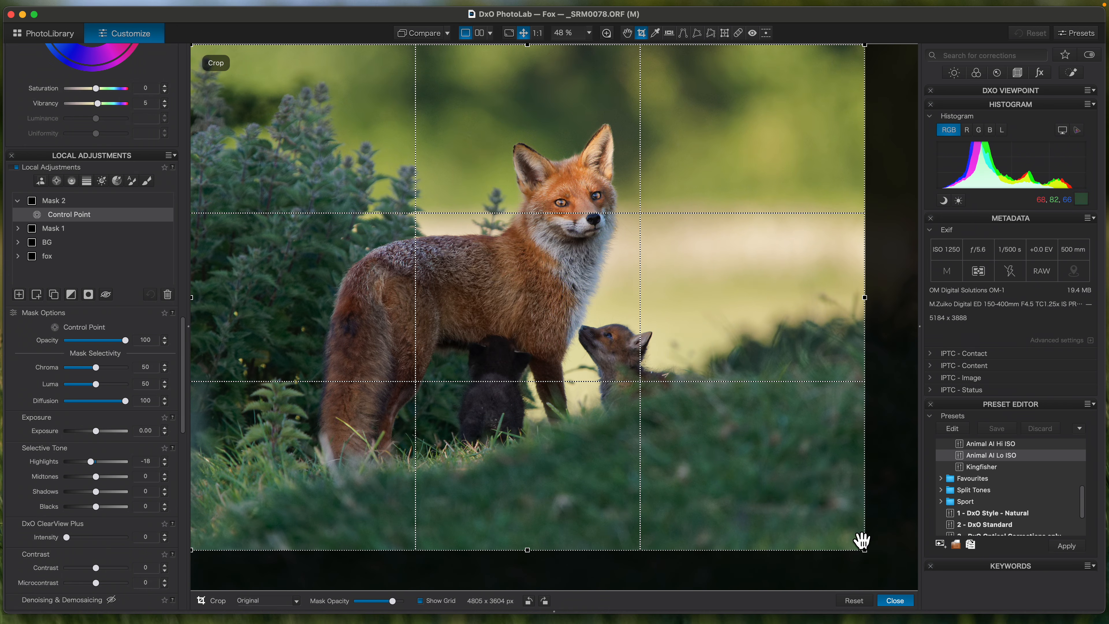
pyautogui.scroll(-3, 549, 429)
pyautogui.moveTo(545, 422)
pyautogui.mouseDown()
pyautogui.moveTo(529, 426)
pyautogui.moveTo(541, 428)
pyautogui.mouseUp()
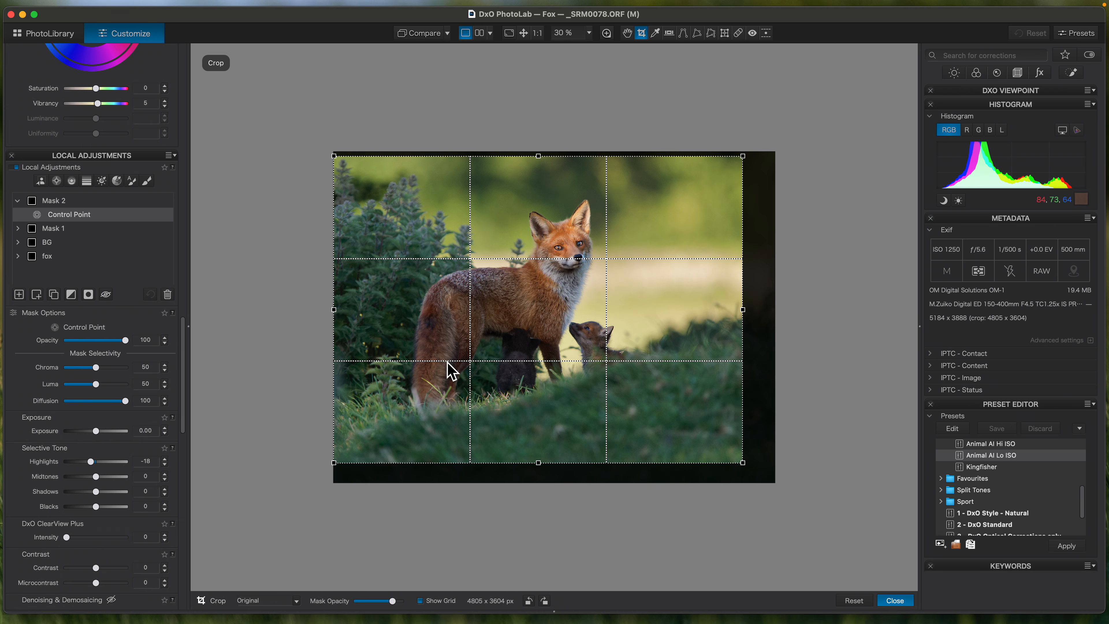
pyautogui.moveTo(506, 360); pyautogui.dragTo(503, 362)
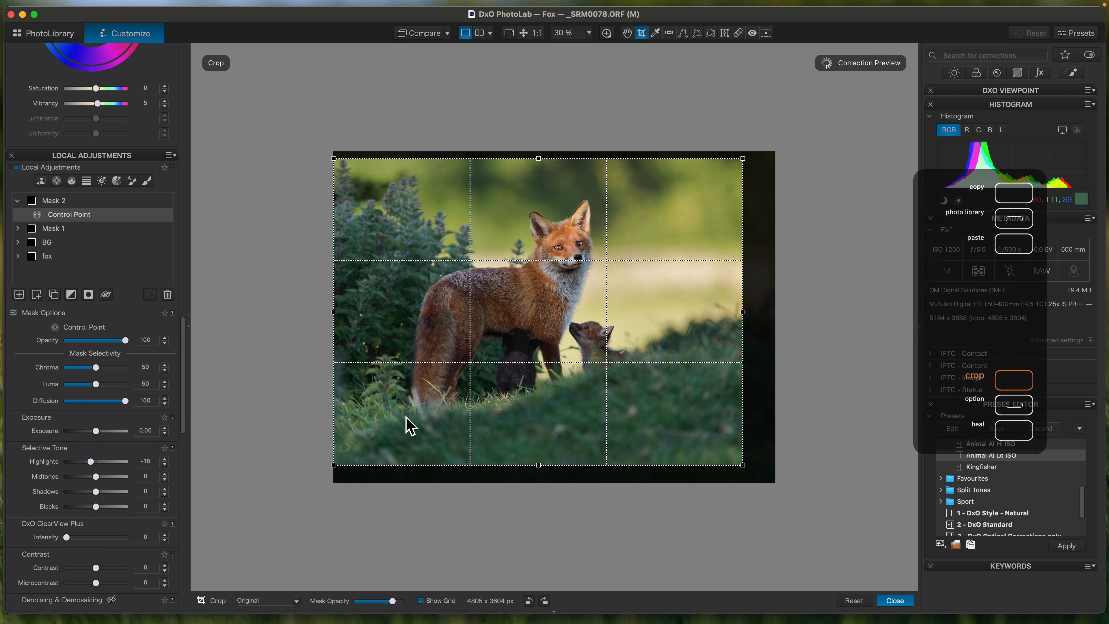
pyautogui.press('k')
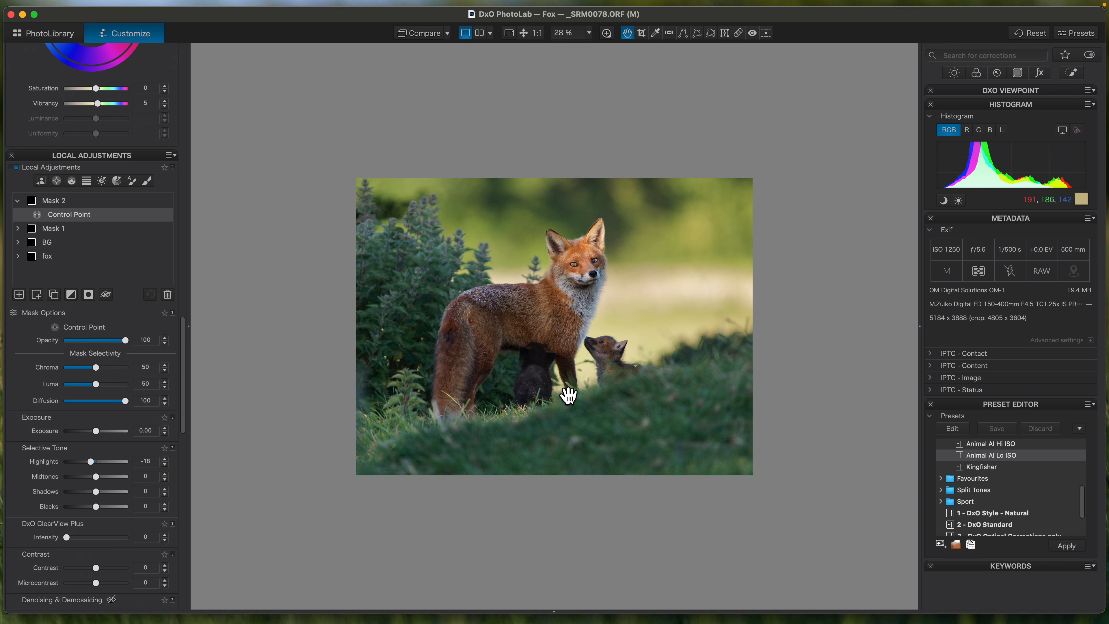
pyautogui.scroll(3, 536, 397)
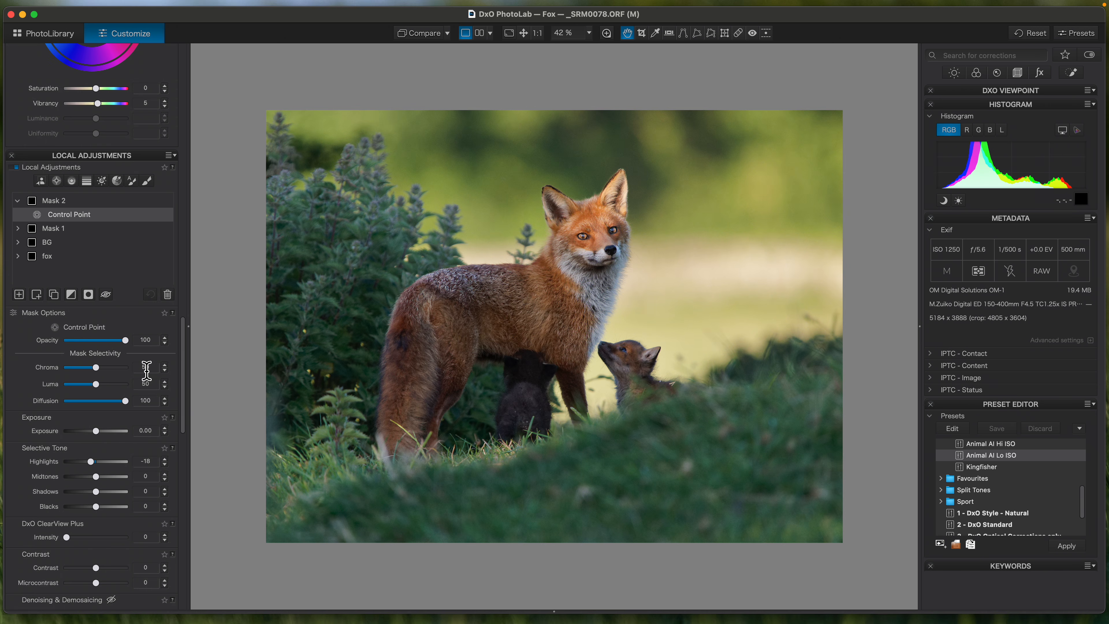
# Apply Creative Vignetting with Intensity -5, Midpoint 75, Transition 0 and Roundness 70.
pyautogui.moveTo(186, 429); pyautogui.dragTo(191, 580)
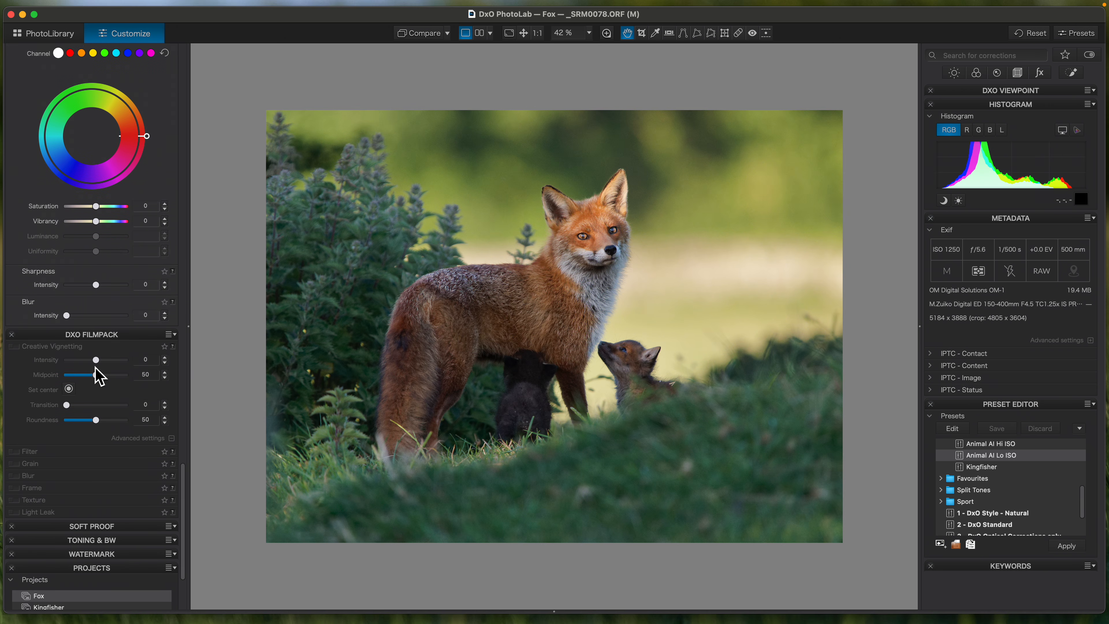
pyautogui.moveTo(96, 364); pyautogui.dragTo(91, 362)
pyautogui.moveTo(66, 405); pyautogui.dragTo(125, 406)
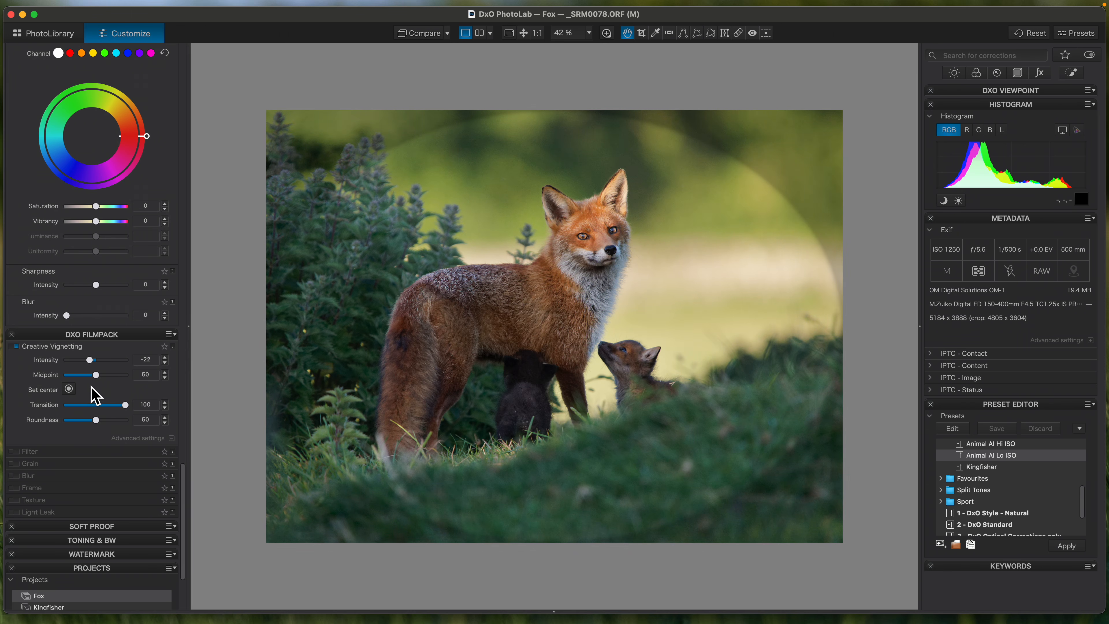
pyautogui.moveTo(97, 422); pyautogui.dragTo(103, 421)
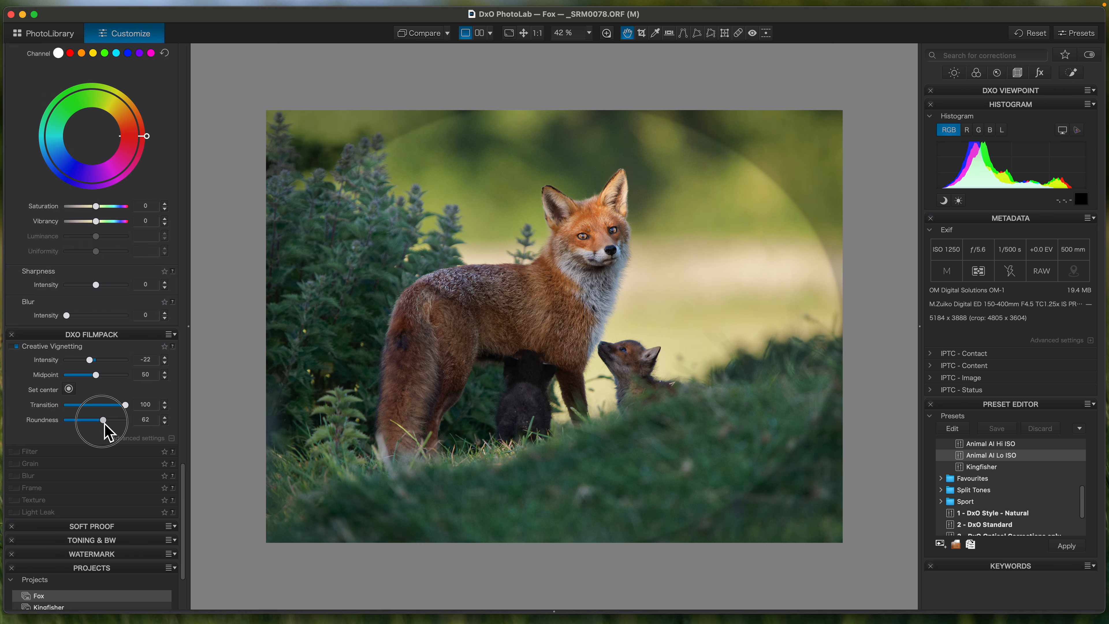
pyautogui.moveTo(97, 376); pyautogui.dragTo(110, 378)
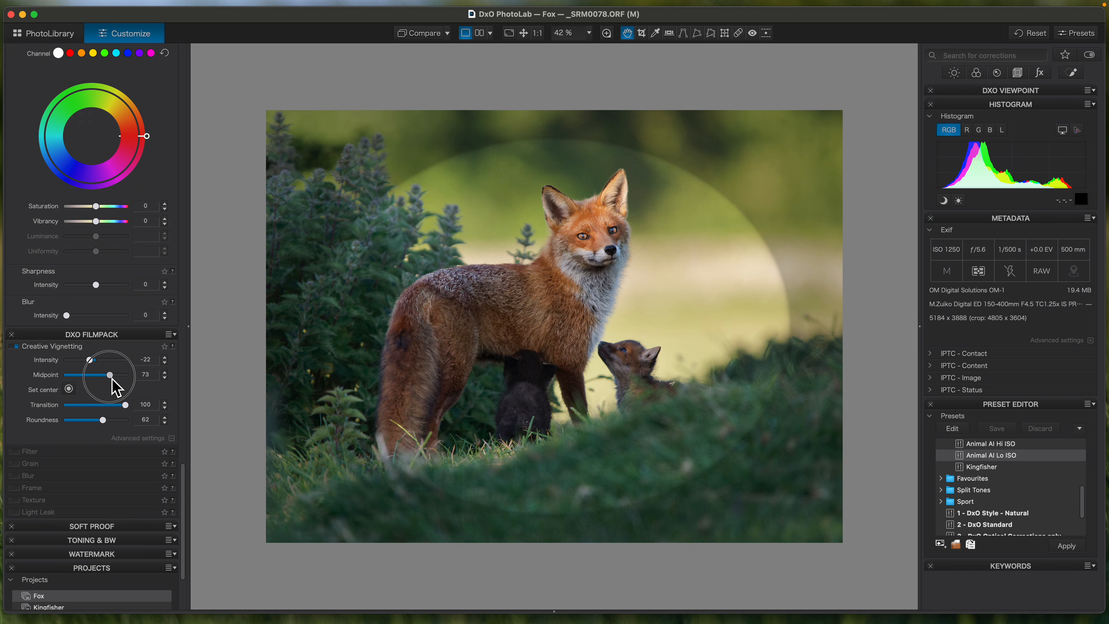
pyautogui.moveTo(103, 421); pyautogui.dragTo(50, 405)
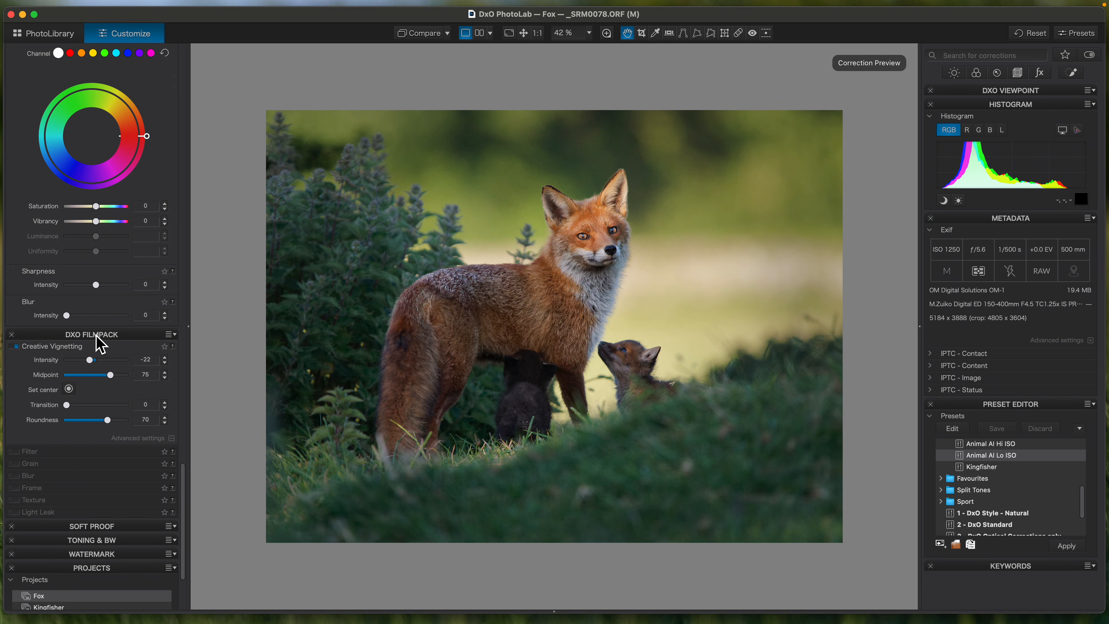
pyautogui.moveTo(93, 363); pyautogui.dragTo(95, 364)
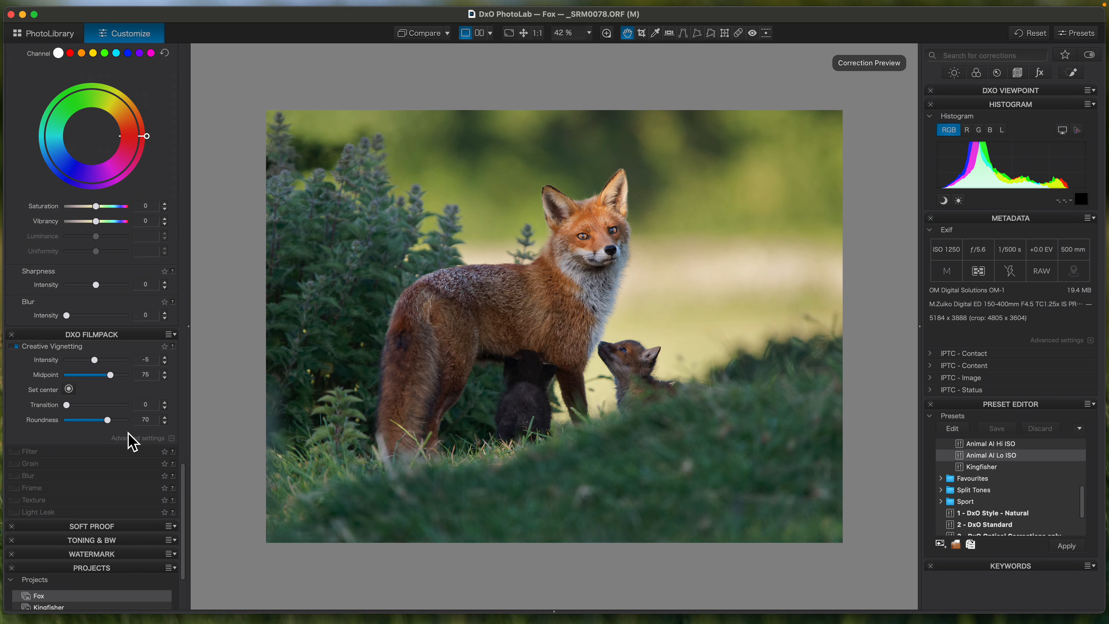
# Switch Creative Vignetting off and back on to compare its effect on the photo.
pyautogui.moveTo(187, 500); pyautogui.dragTo(189, 486)
pyautogui.click(15, 391)
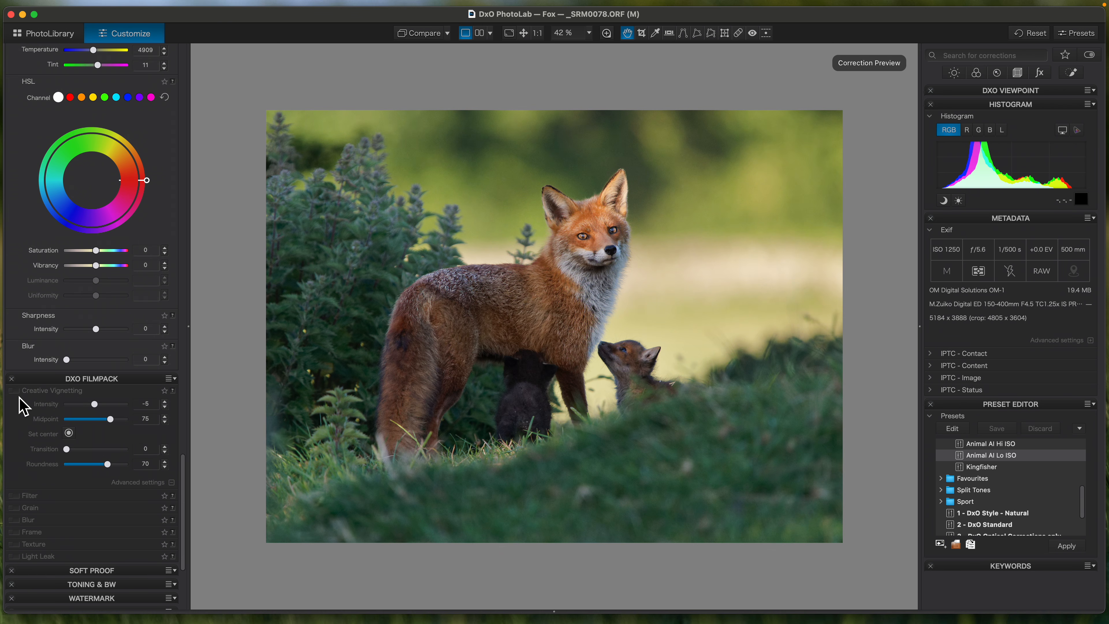
pyautogui.click(15, 391)
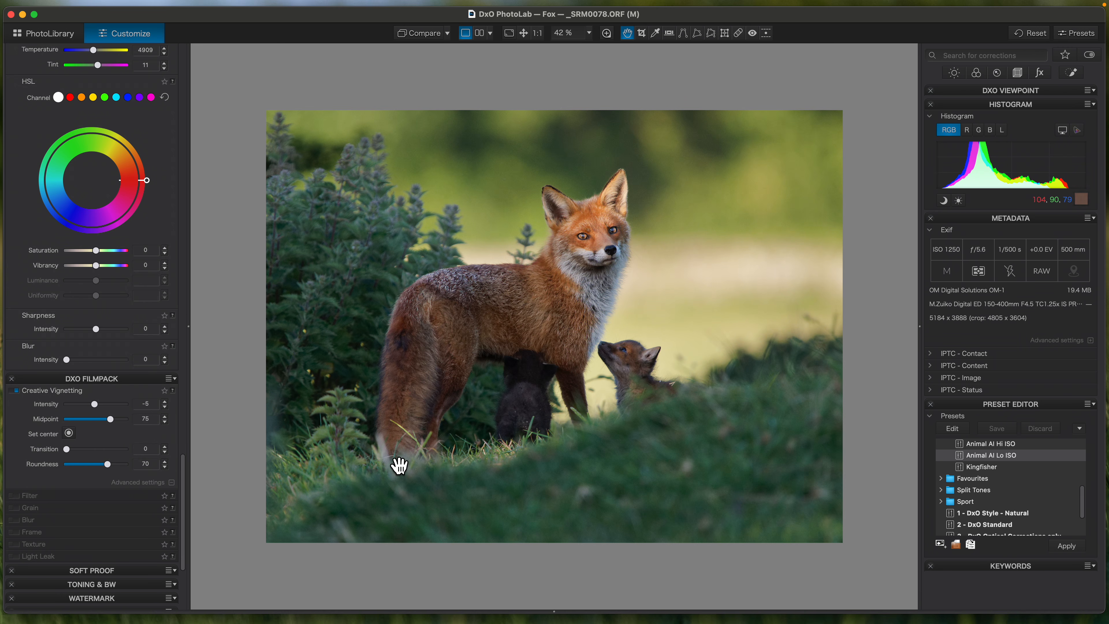
# Collapse Mask 2, add a new AI mask on the tip of the fox's tail and set its Highlights to -36.
pyautogui.moveTo(185, 502); pyautogui.dragTo(181, 375)
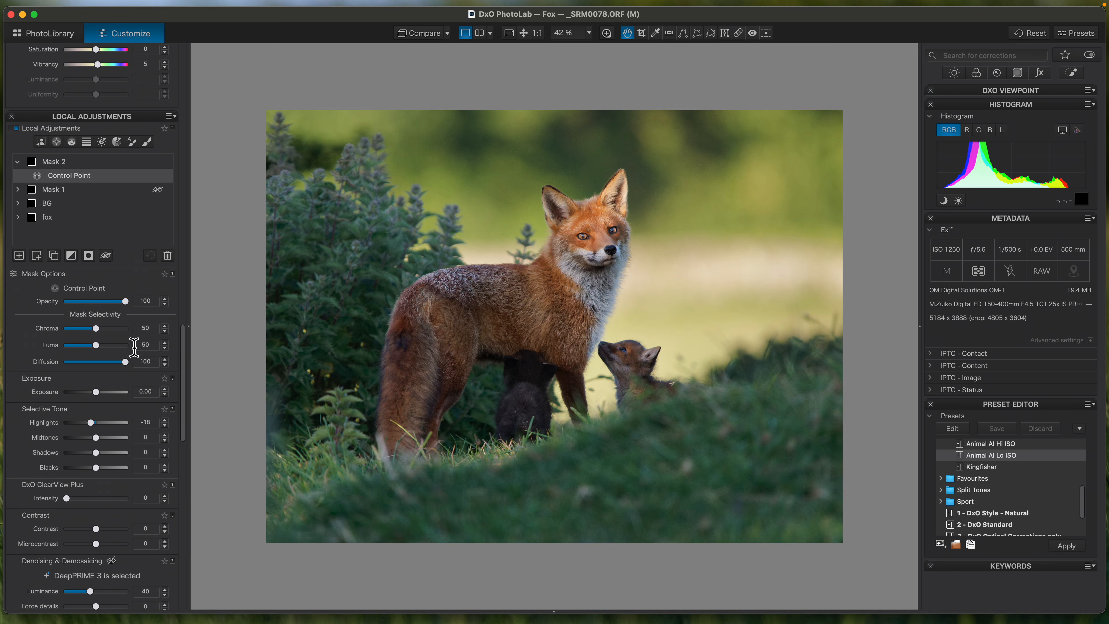
pyautogui.click(17, 161)
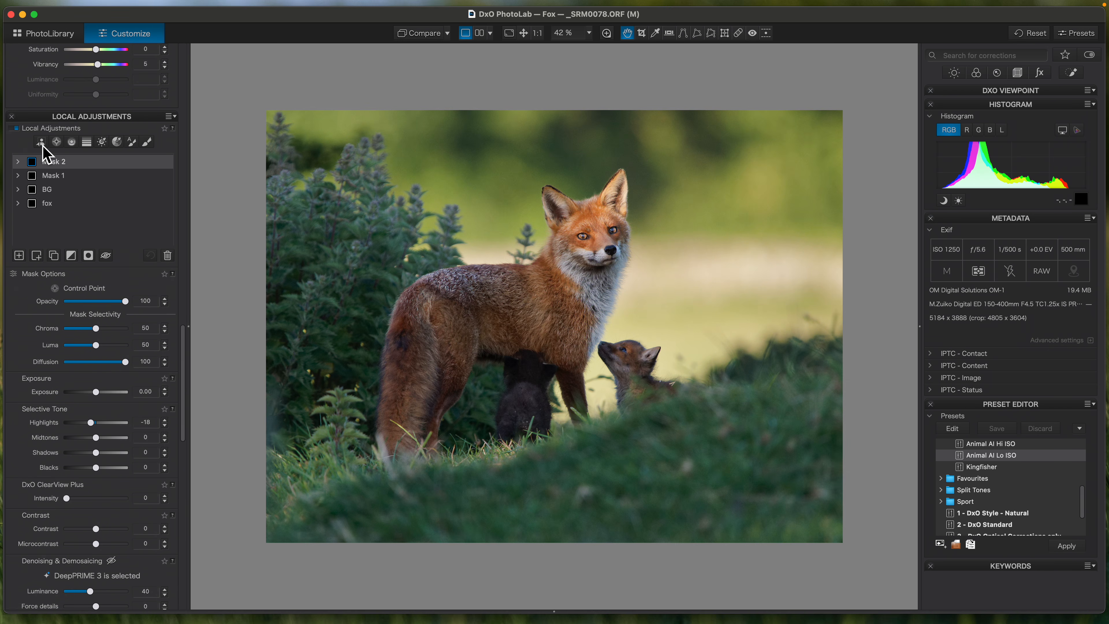
pyautogui.click(41, 144)
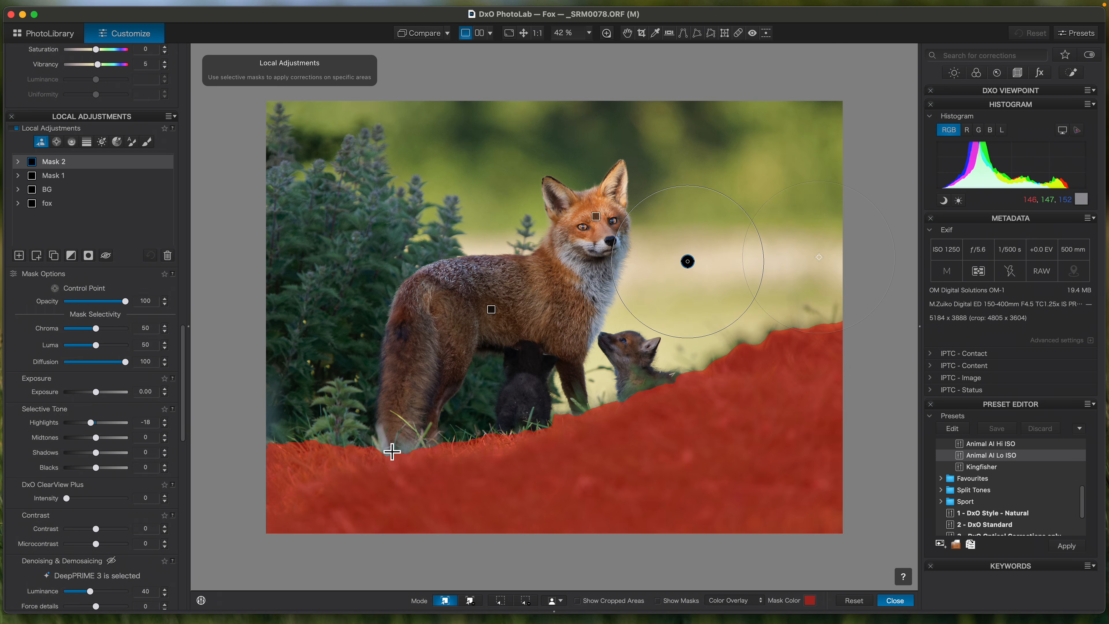
pyautogui.click(393, 451)
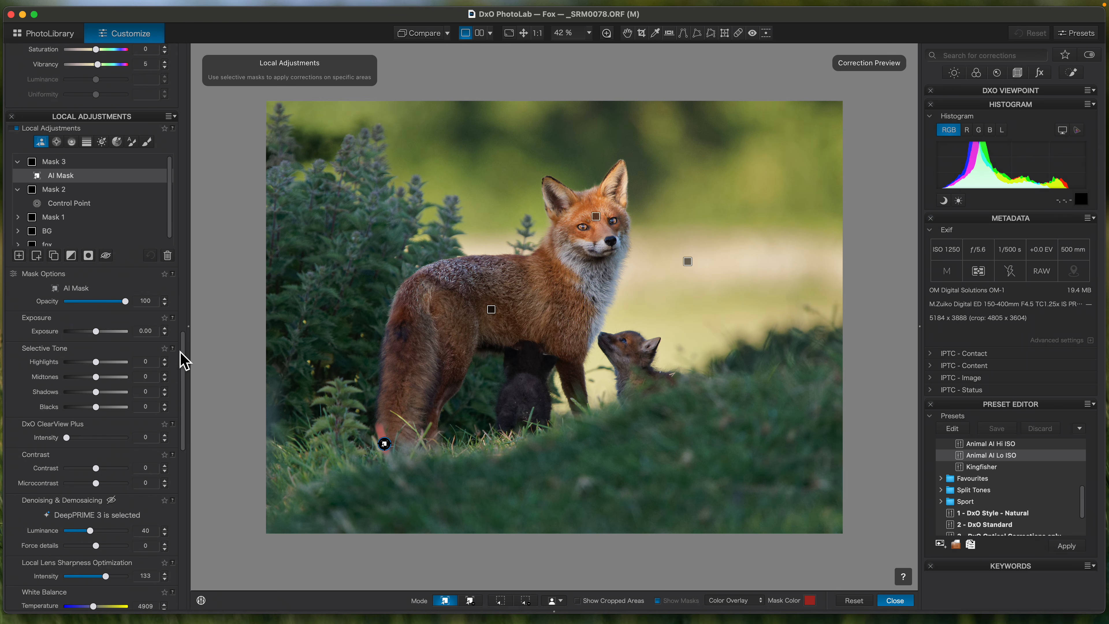
pyautogui.scroll(-5, 188, 402)
pyautogui.click(94, 245)
pyautogui.moveTo(94, 245); pyautogui.dragTo(86, 246)
# Set the tail-tip AI mask's white balance Tint to -46 and its Exposure to -0.20.
pyautogui.scroll(-5, 186, 471)
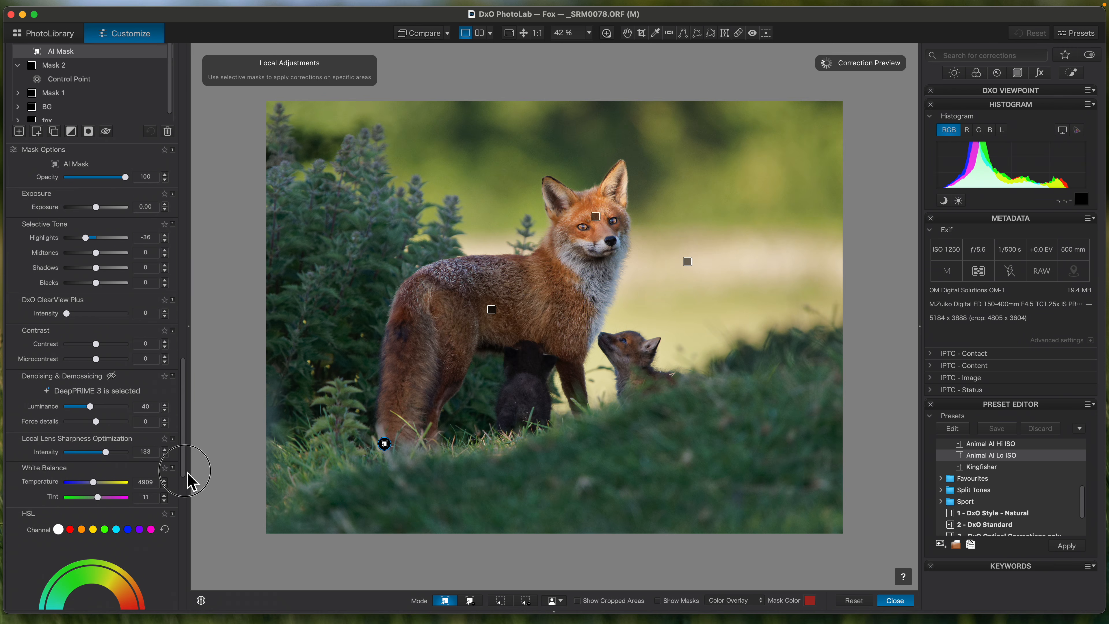
pyautogui.moveTo(100, 391); pyautogui.dragTo(97, 392)
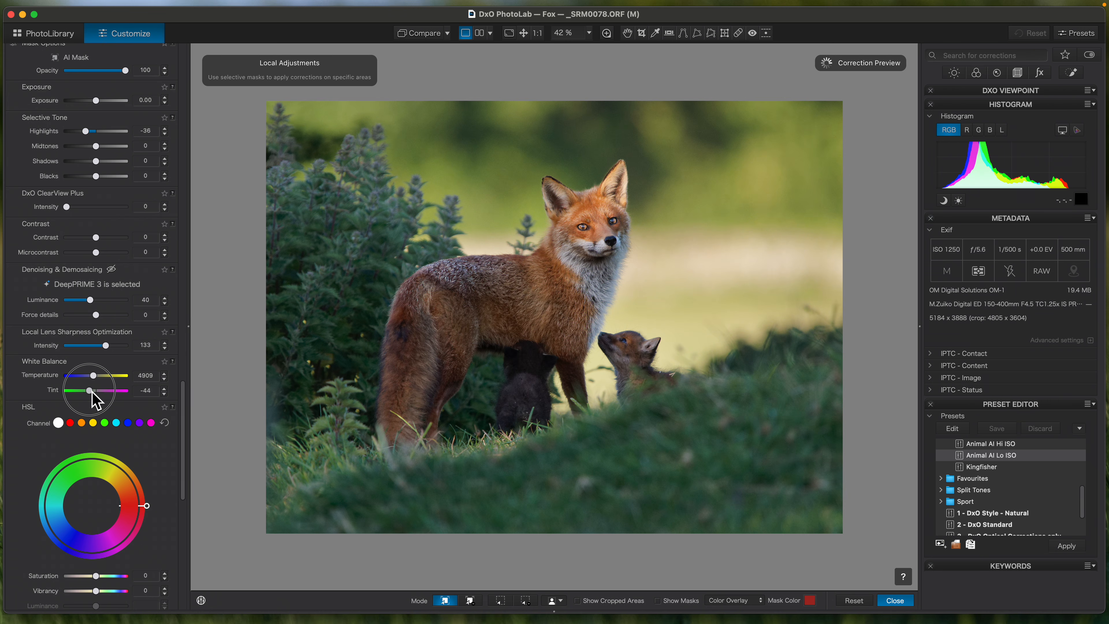
pyautogui.moveTo(92, 392); pyautogui.dragTo(92, 392)
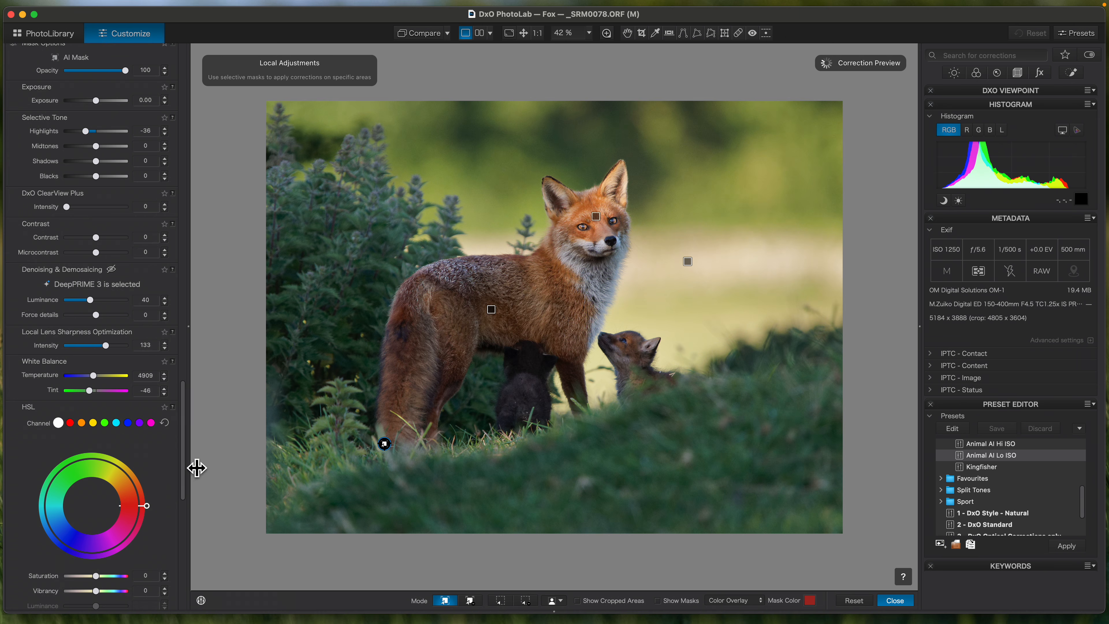
pyautogui.moveTo(188, 465); pyautogui.dragTo(188, 470)
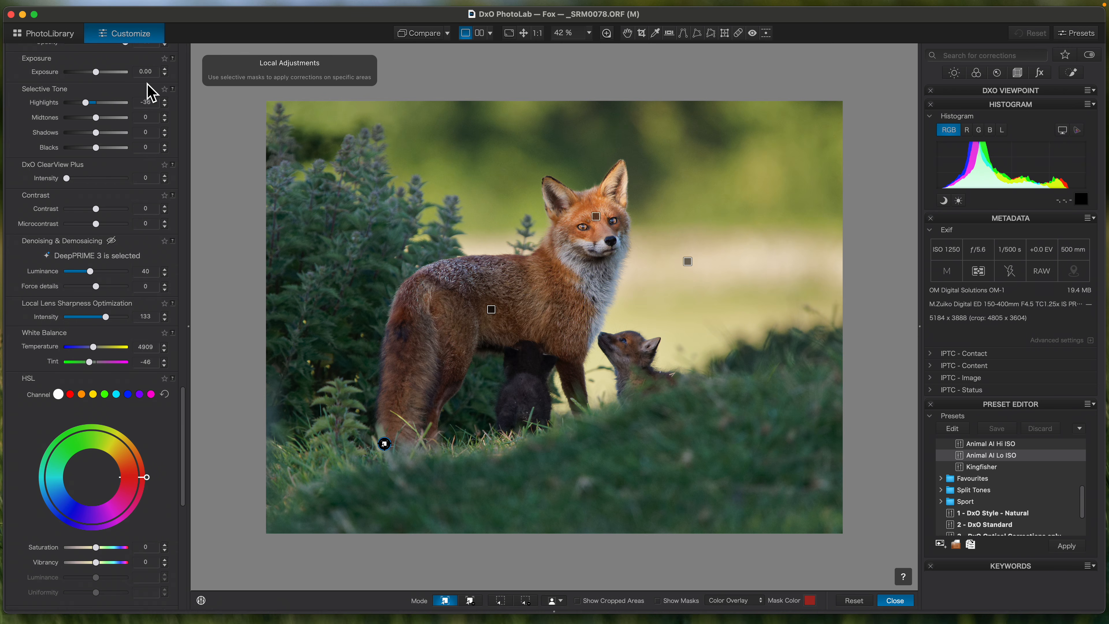
pyautogui.click(165, 74)
pyautogui.click(895, 602)
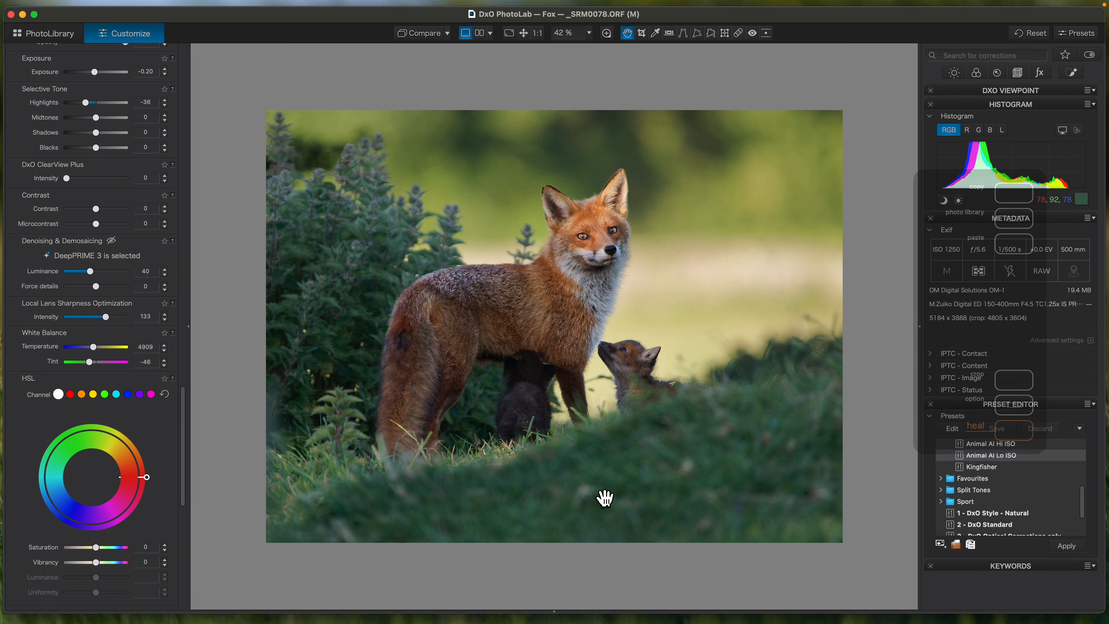
# Repair two pale spots in the foreground grass with ReTouch, moving the second repair's source to the grass just right of it.
pyautogui.press('r')
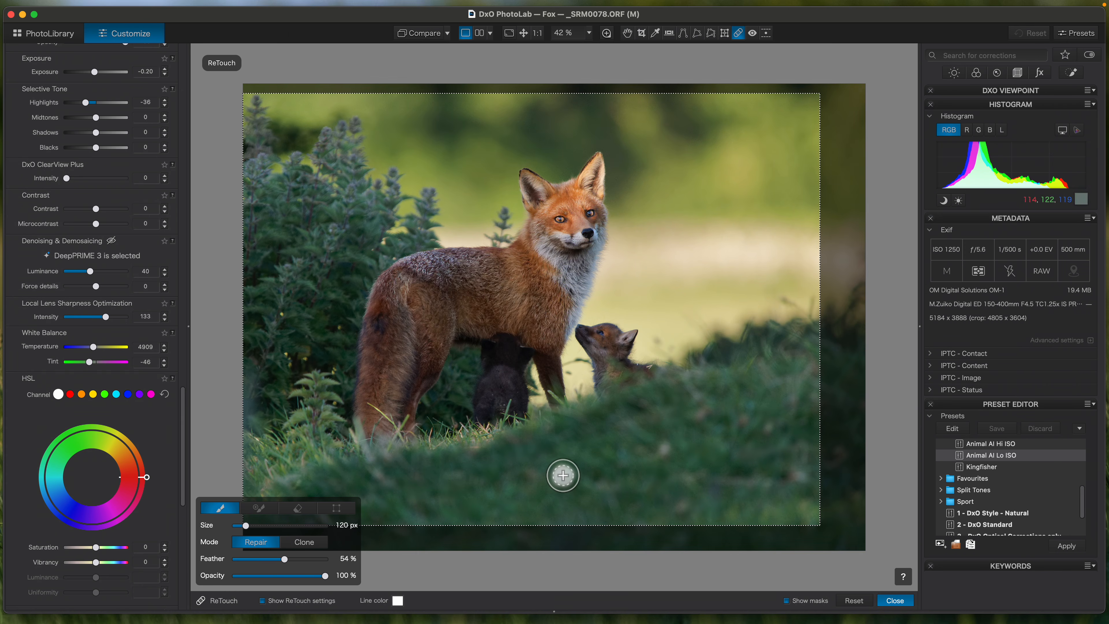
pyautogui.moveTo(553, 478); pyautogui.dragTo(566, 474)
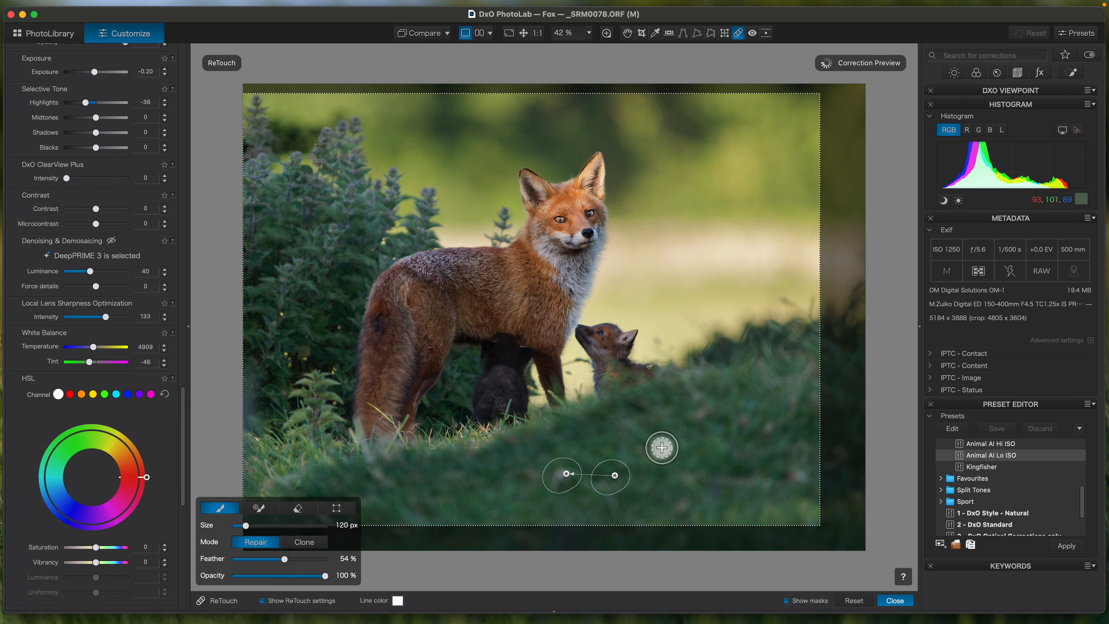
pyautogui.click(664, 450)
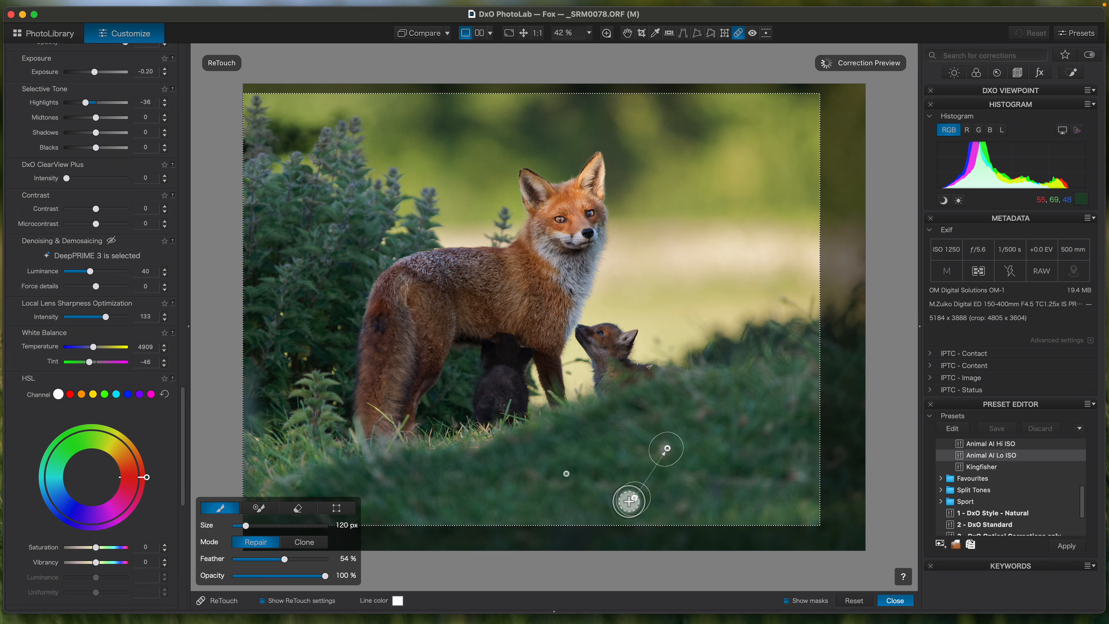
pyautogui.moveTo(635, 498); pyautogui.dragTo(705, 454)
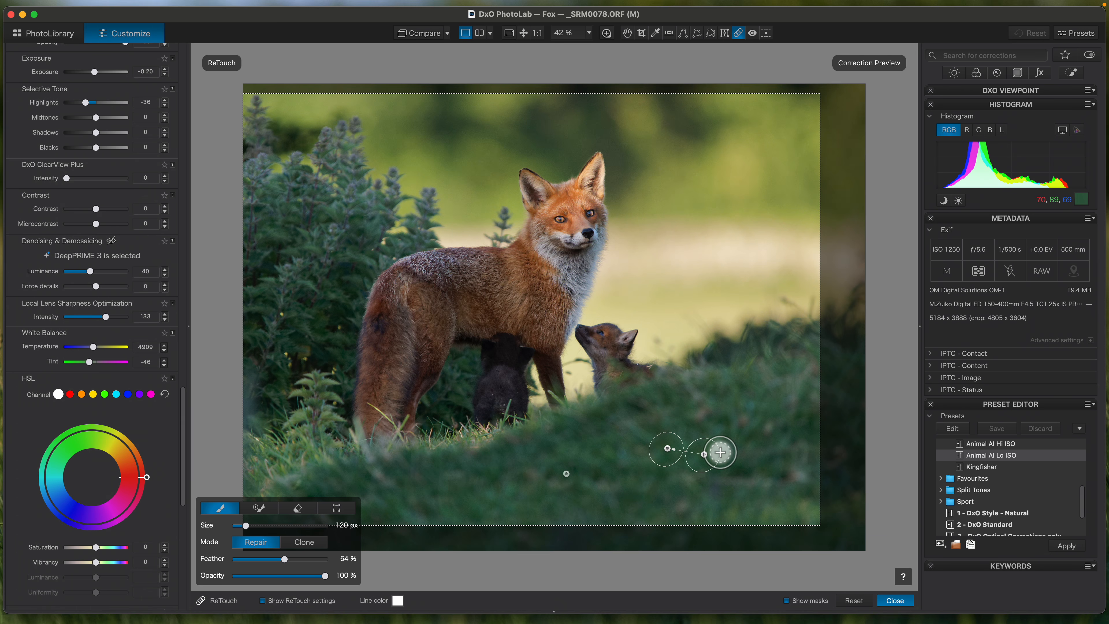
pyautogui.click(893, 599)
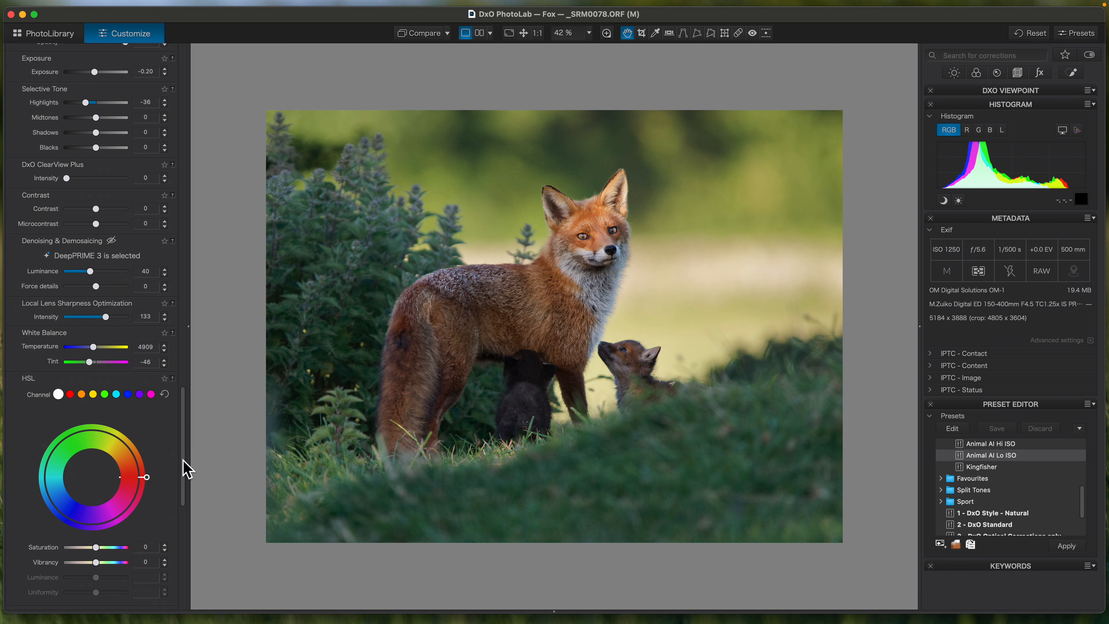
# Collapse Mask 2 and Mask 3 in the local adjustments mask list.
pyautogui.moveTo(184, 470); pyautogui.dragTo(181, 408)
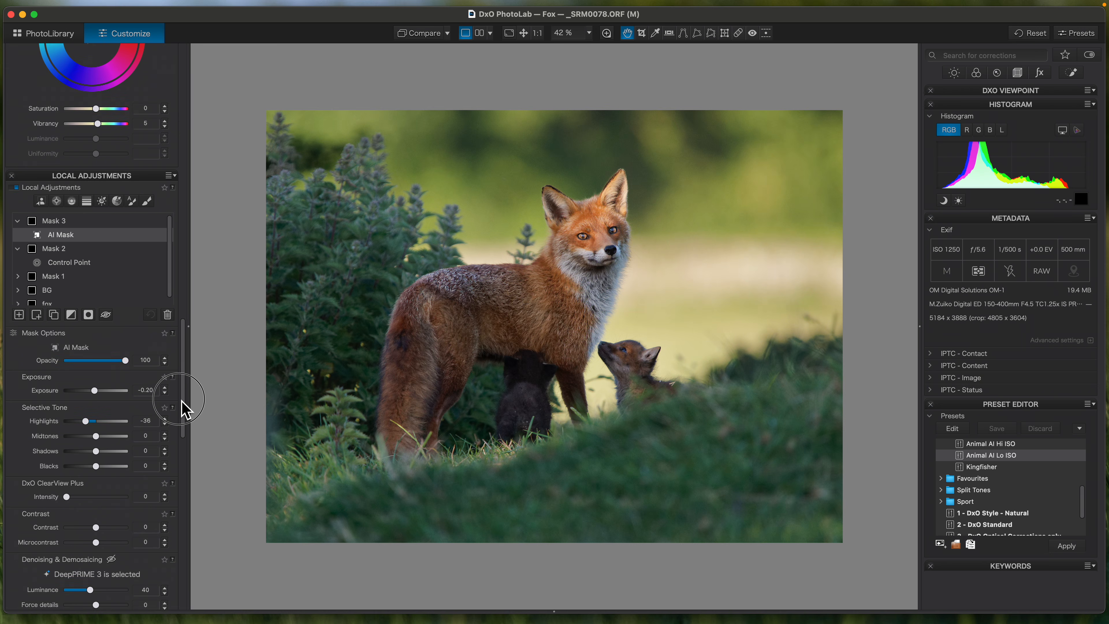
pyautogui.click(18, 254)
pyautogui.click(17, 226)
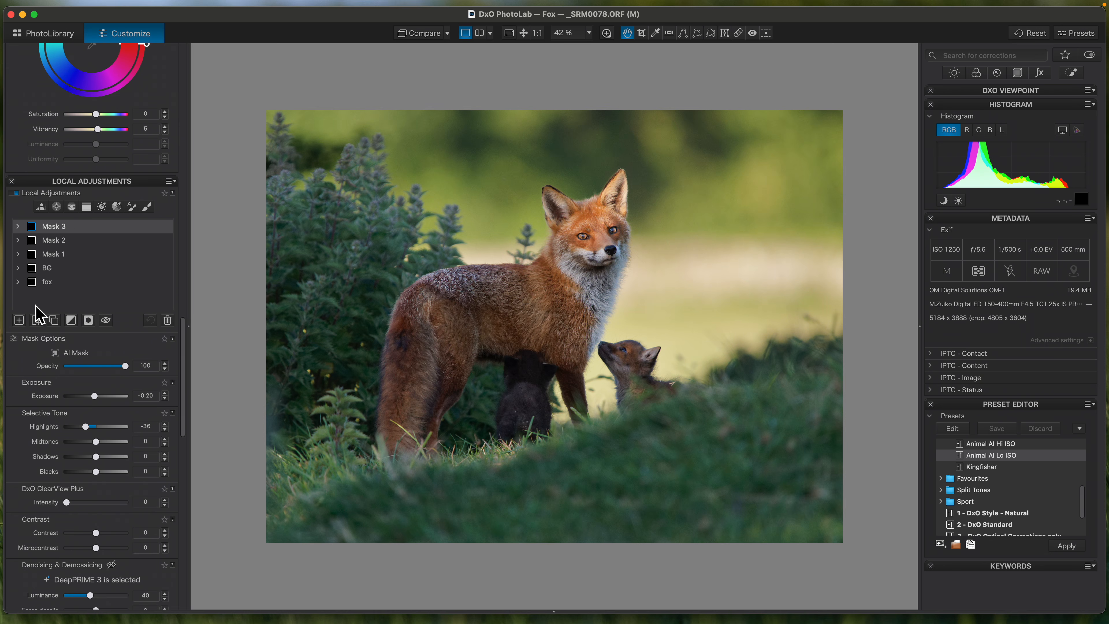
# Activate the AI mask tool, select the fox mask in the local adjustments list and close local adjustments.
pyautogui.click(57, 207)
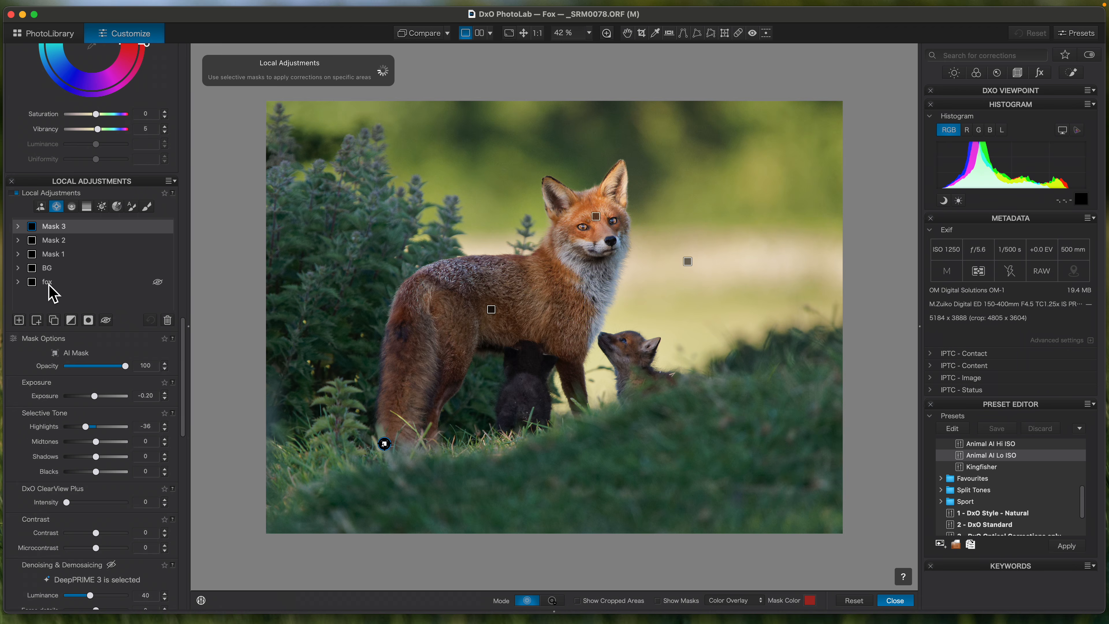
pyautogui.click(49, 285)
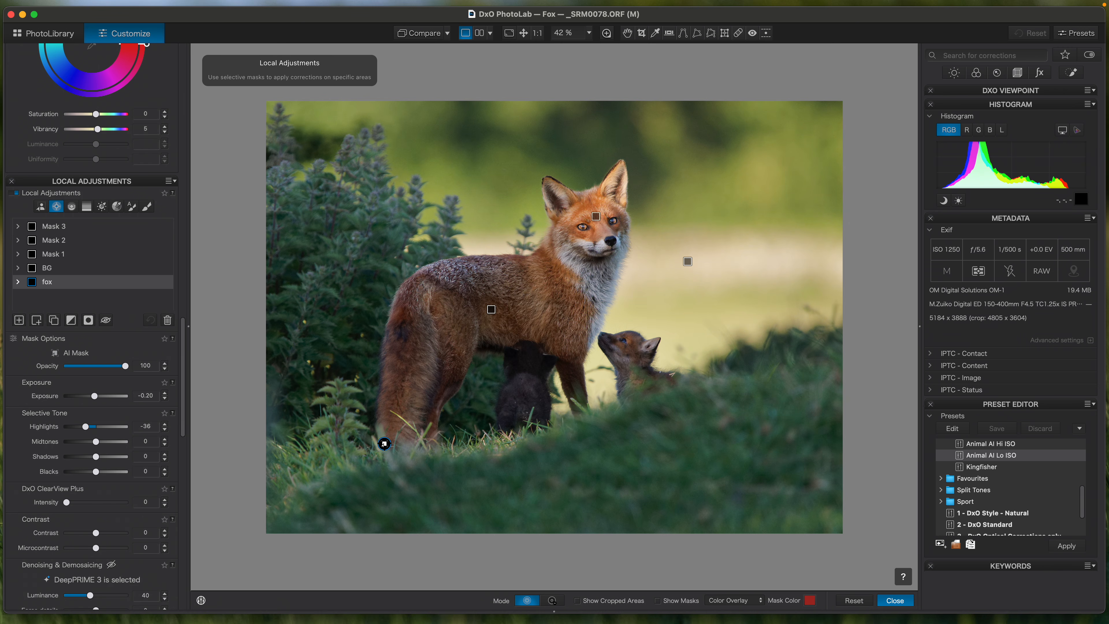
pyautogui.click(894, 600)
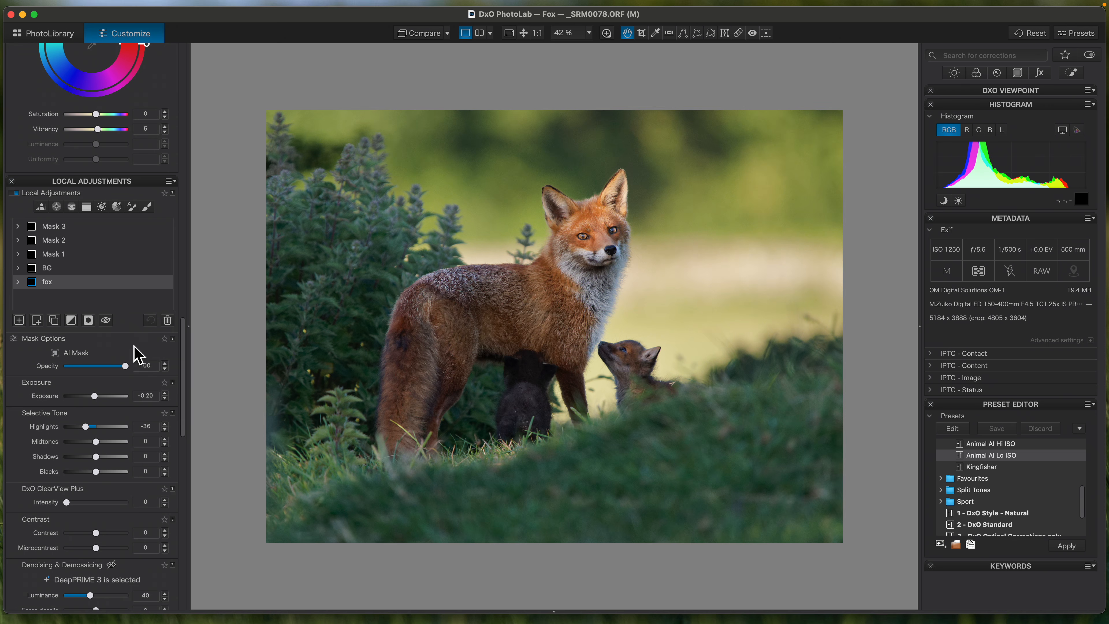
# Reopen the AI mask tool with mask display on and examine the fox mask's edges around the head and ears at 100%.
pyautogui.click(57, 208)
pyautogui.click(662, 602)
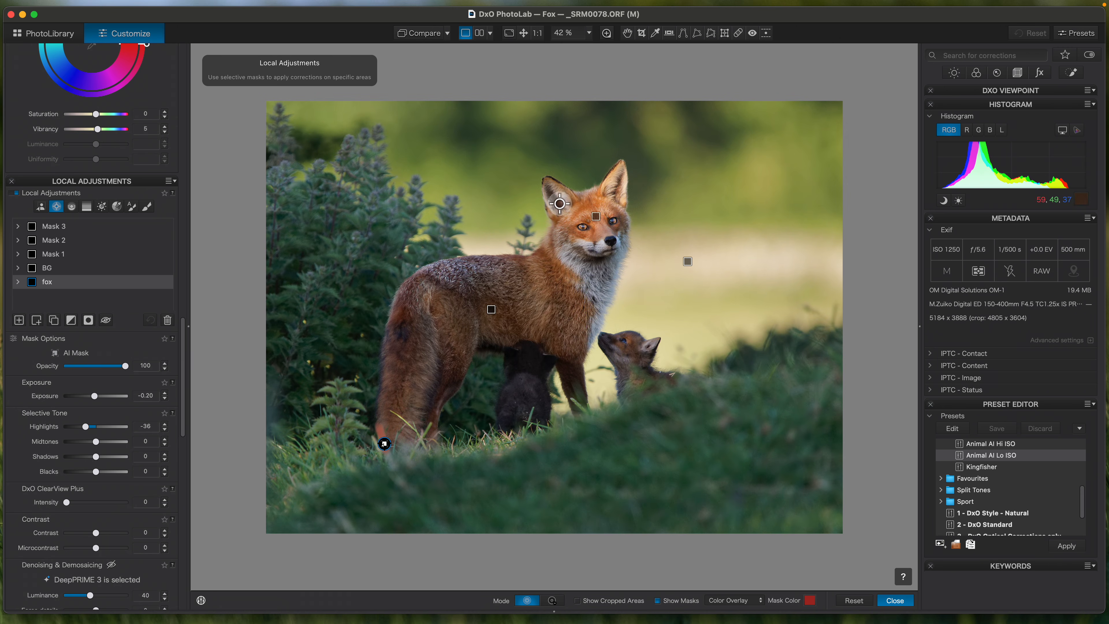
pyautogui.click(48, 283)
pyautogui.scroll(5, 552, 189)
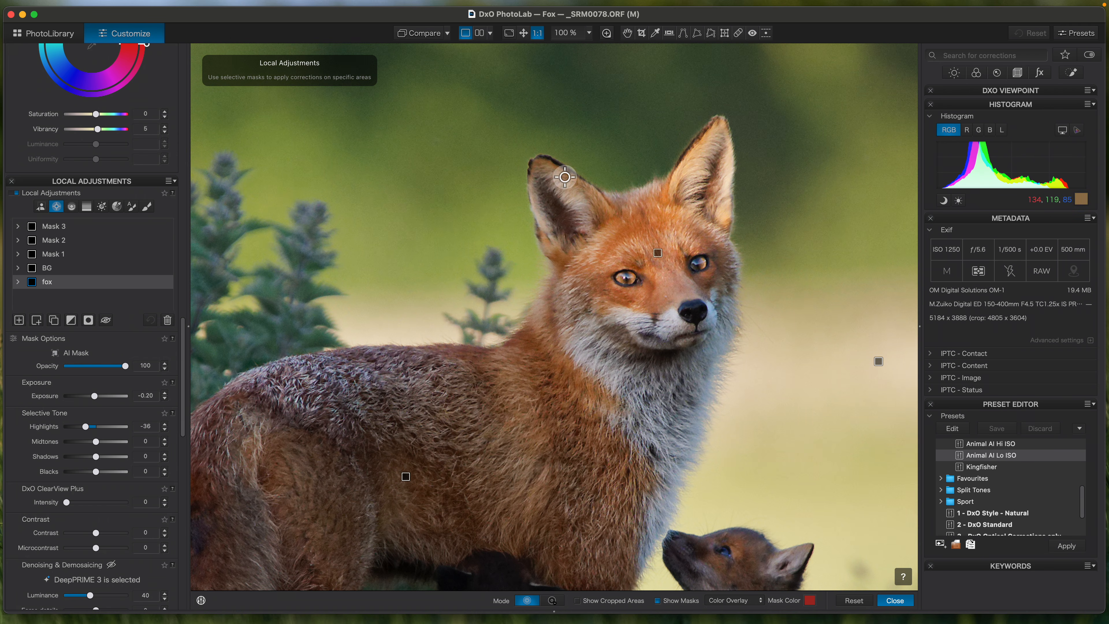
pyautogui.moveTo(46, 289)
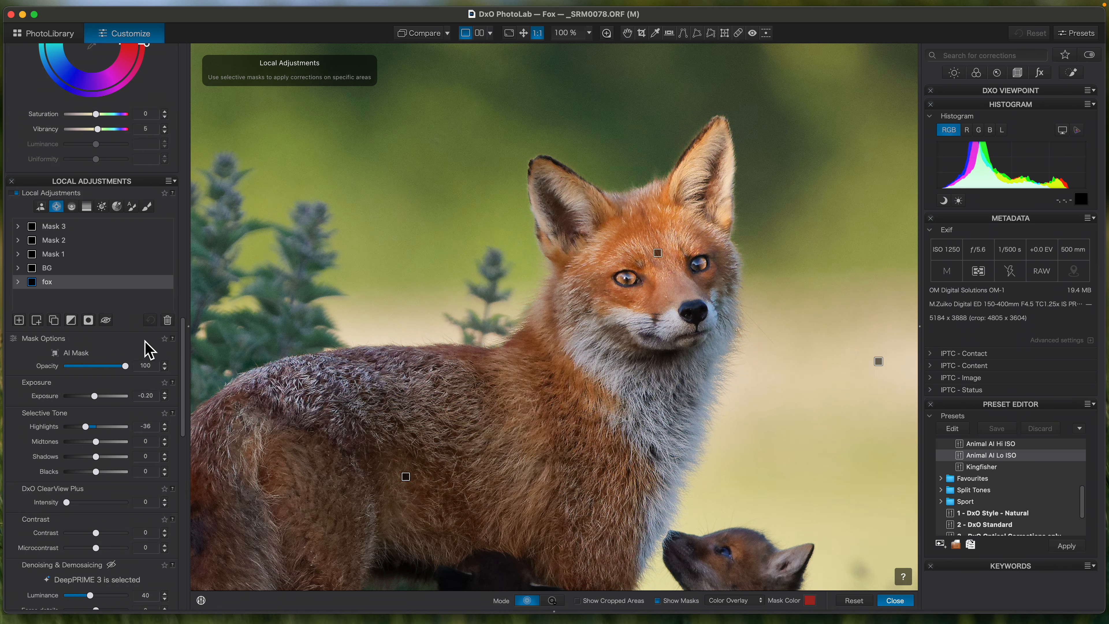
pyautogui.scroll(-5, 349, 448)
pyautogui.scroll(-3, 326, 427)
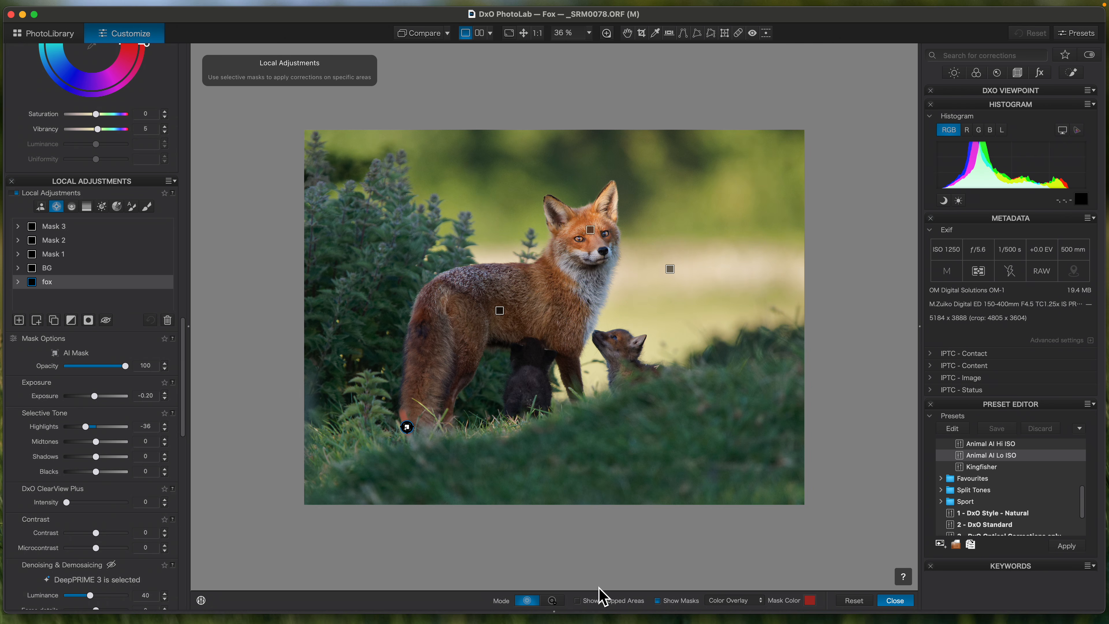
pyautogui.click(895, 601)
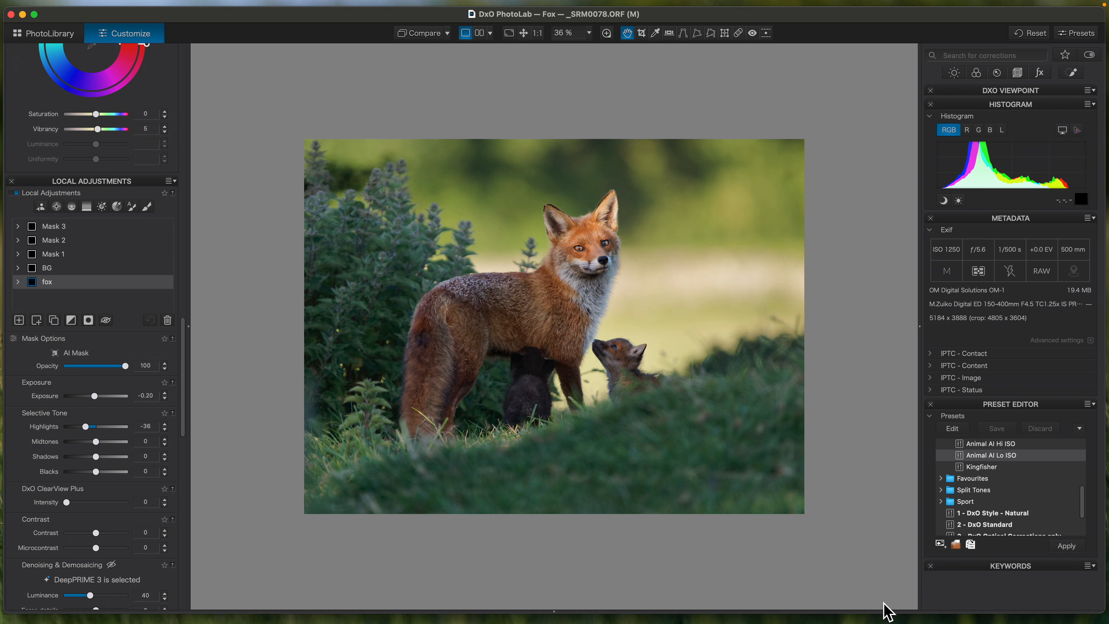
pyautogui.scroll(-3, 883, 602)
pyautogui.scroll(8, 883, 602)
pyautogui.scroll(-1, 883, 603)
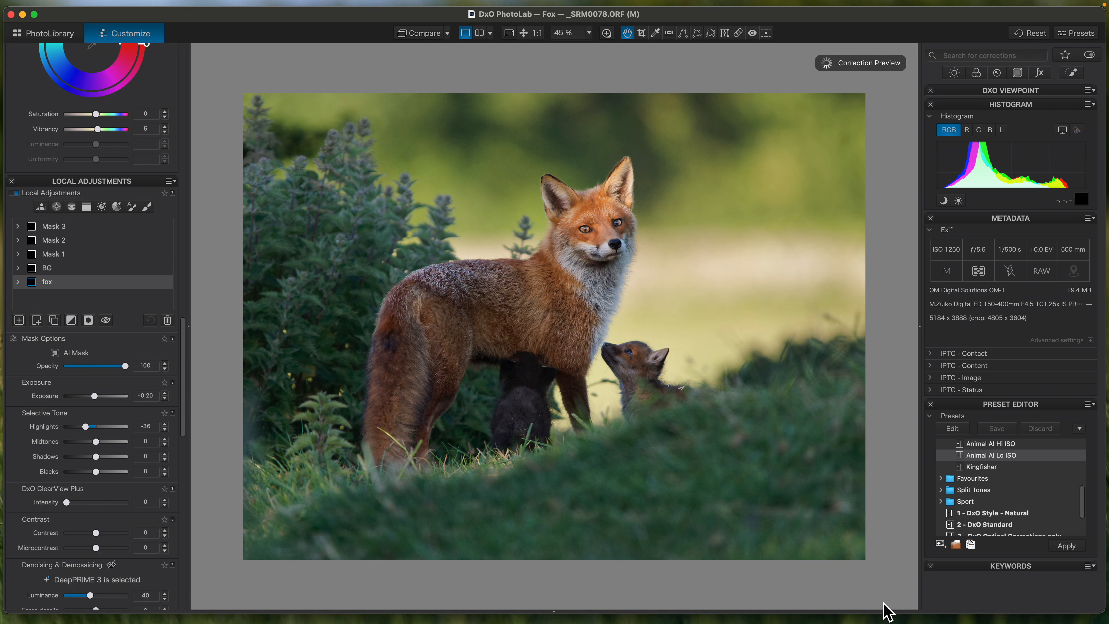